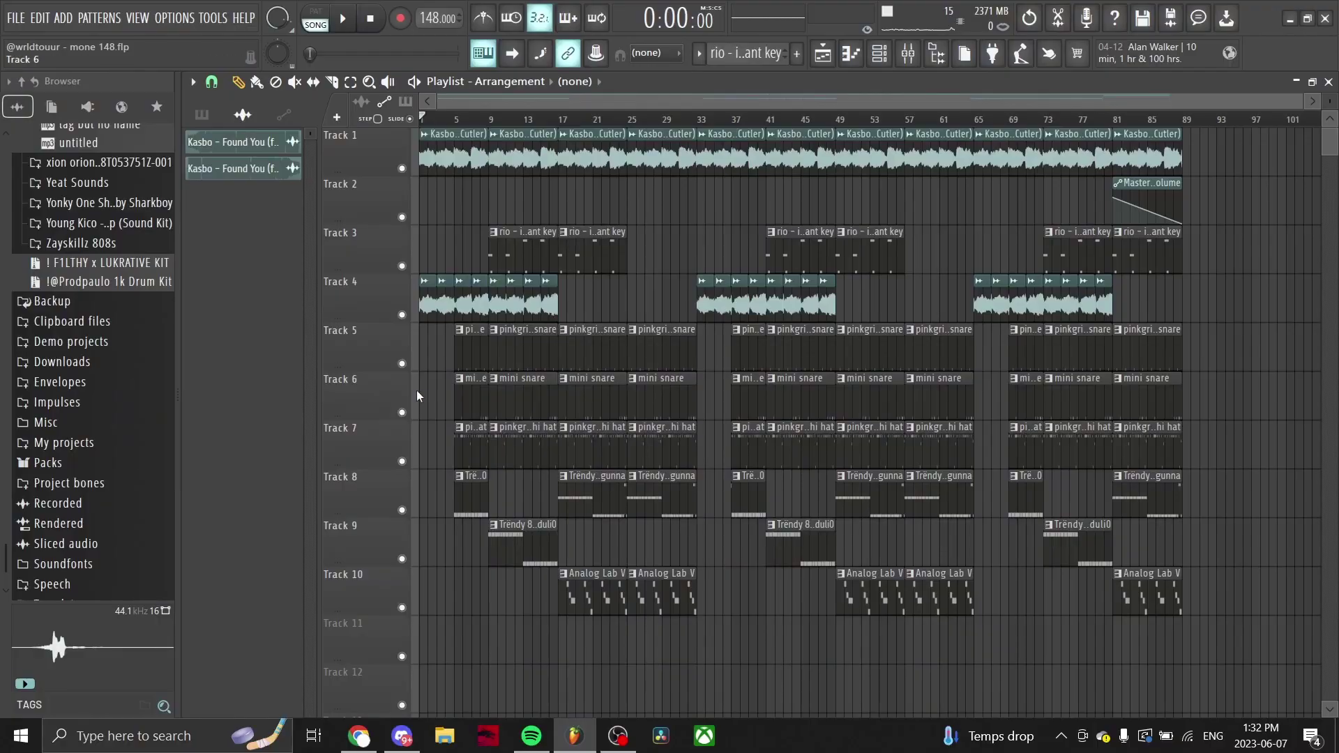
- Clear the clip selections and zoom into bars 1–9 of the top tracks
ctrl+scroll(417, 394, up, 8)
ctrl+scroll(420, 362, up, 5)
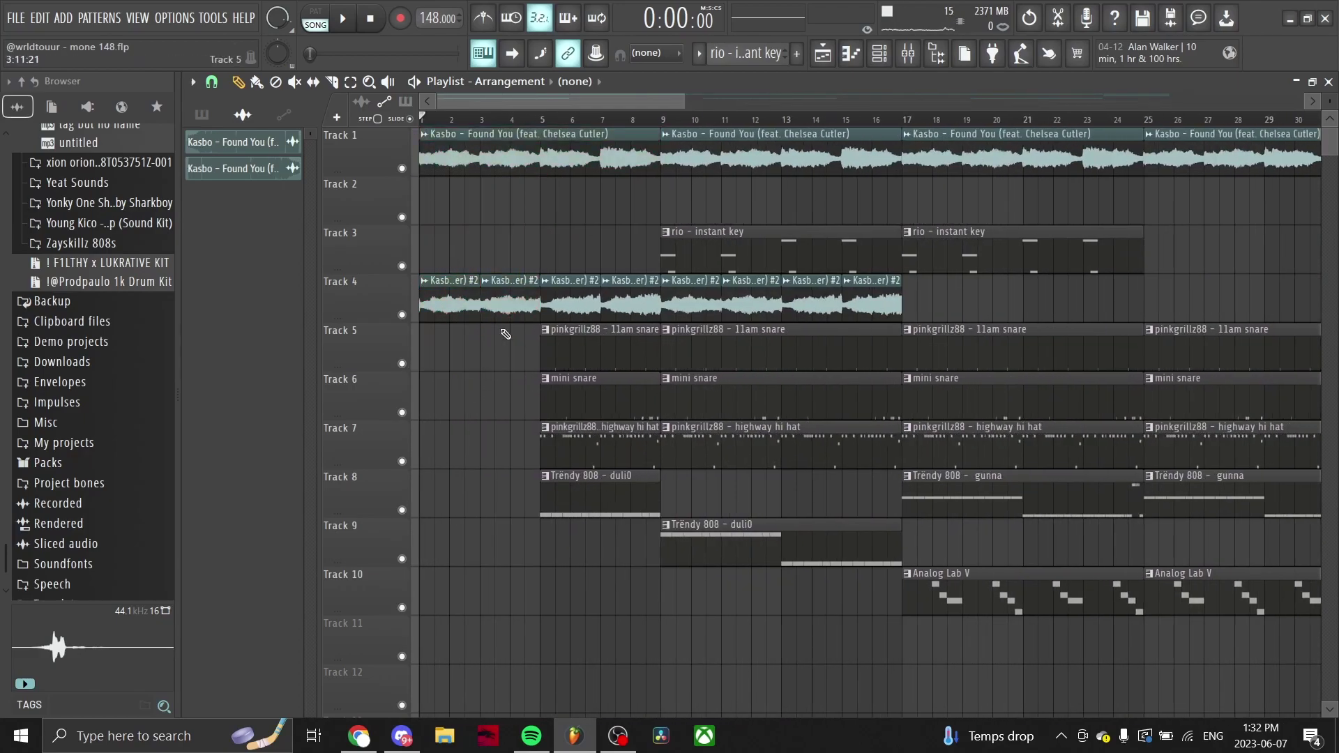
drag(604, 272, 624, 247)
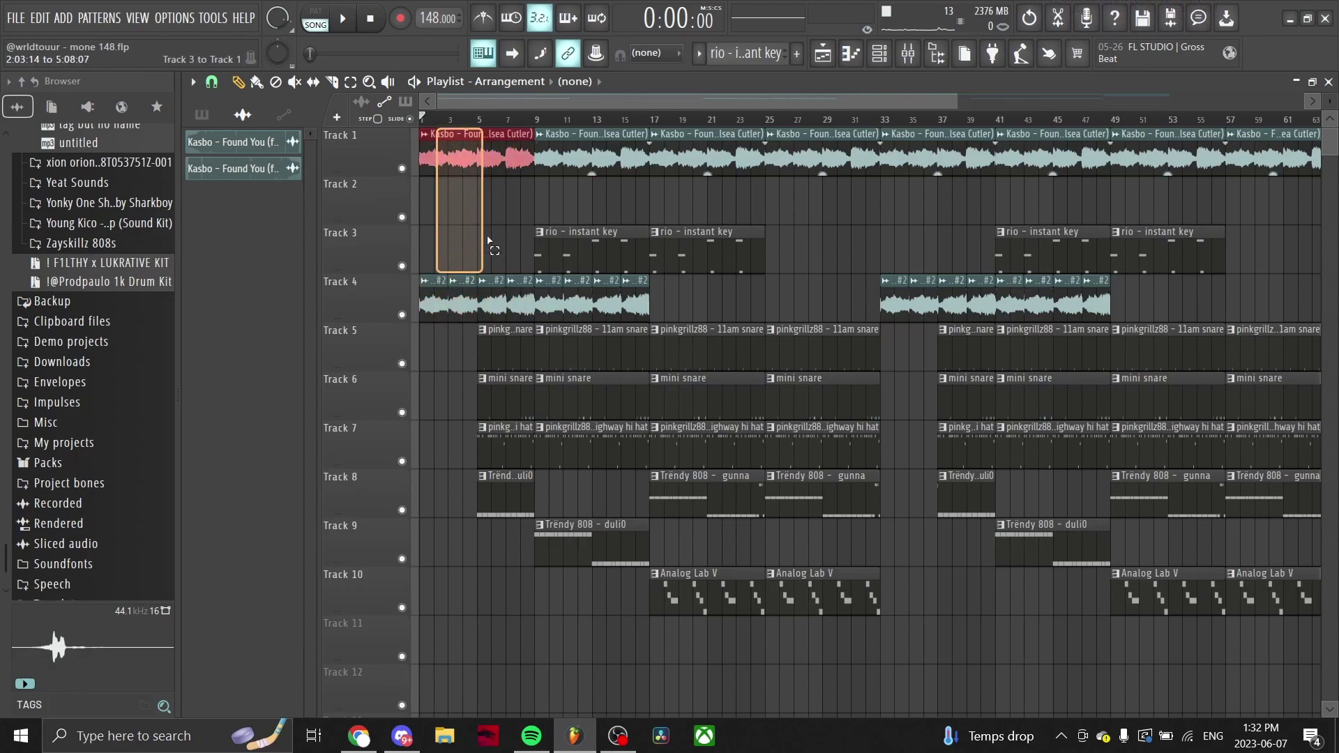
drag(510, 269, 517, 293)
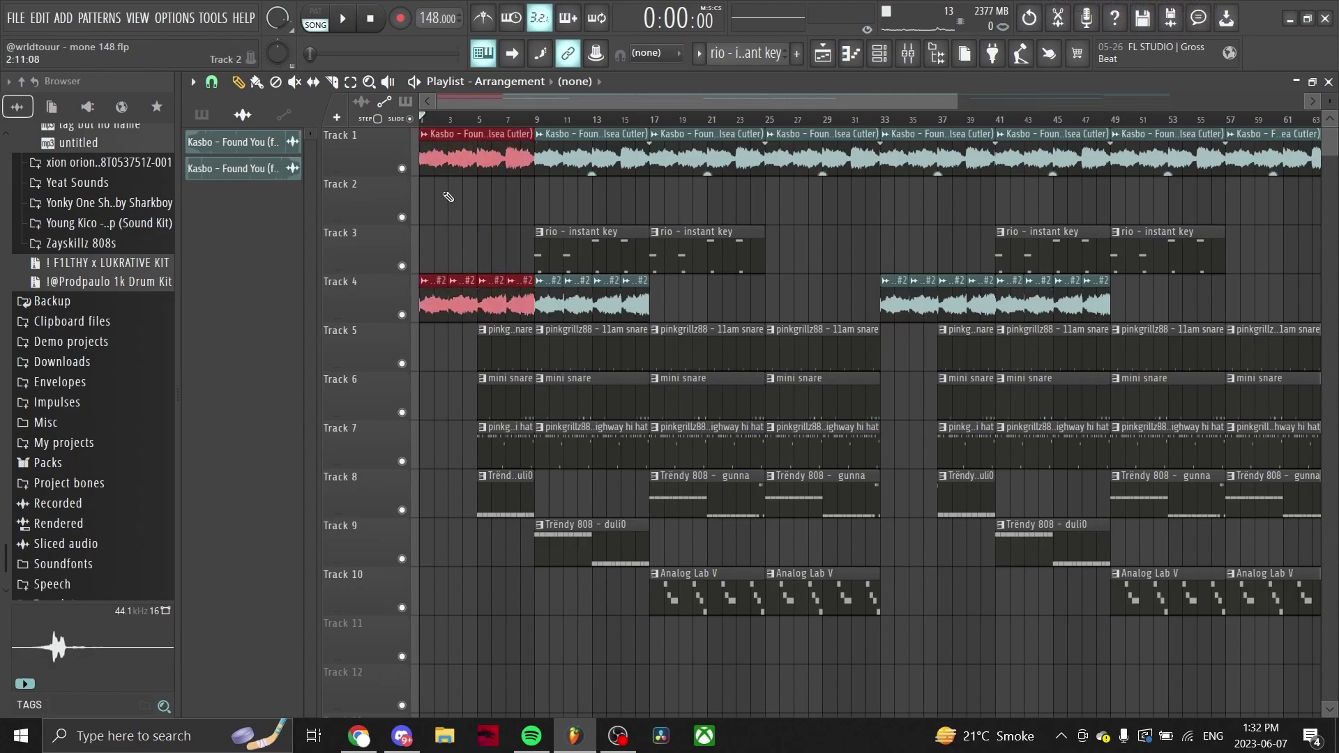
click(464, 216)
drag(454, 201, 535, 306)
scroll(432, 187, down, 3)
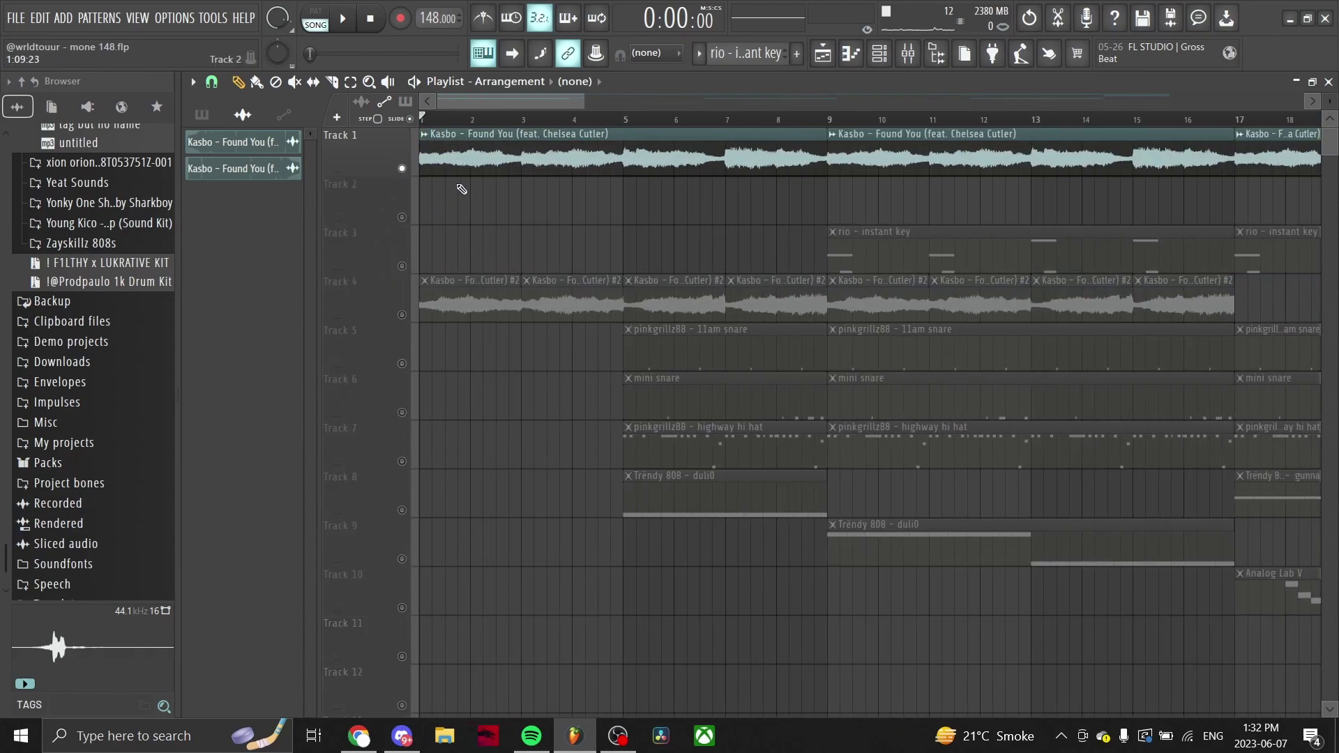
- Inspect the Kasbo sample clip's settings window, then close it
double_click(532, 164)
drag(529, 193, 688, 176)
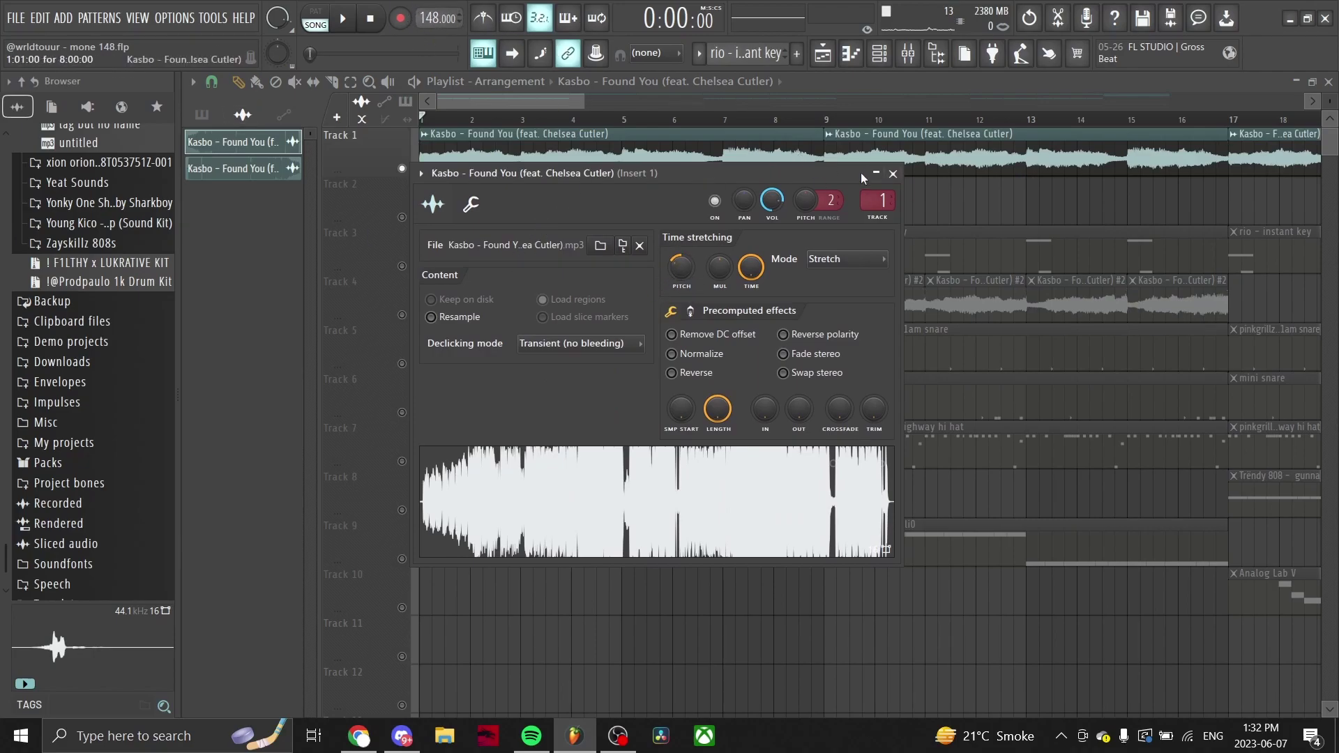
click(892, 174)
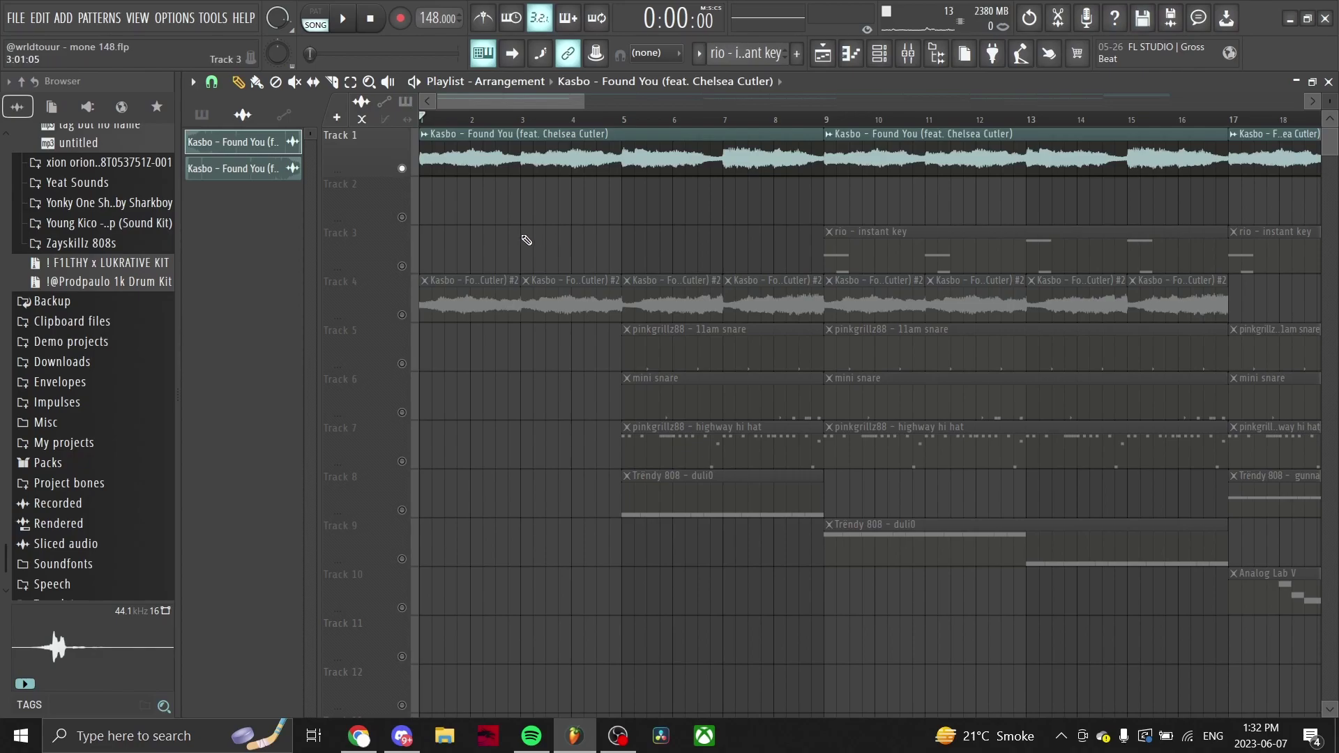
scroll(474, 258, up, 2)
scroll(545, 227, down, 3)
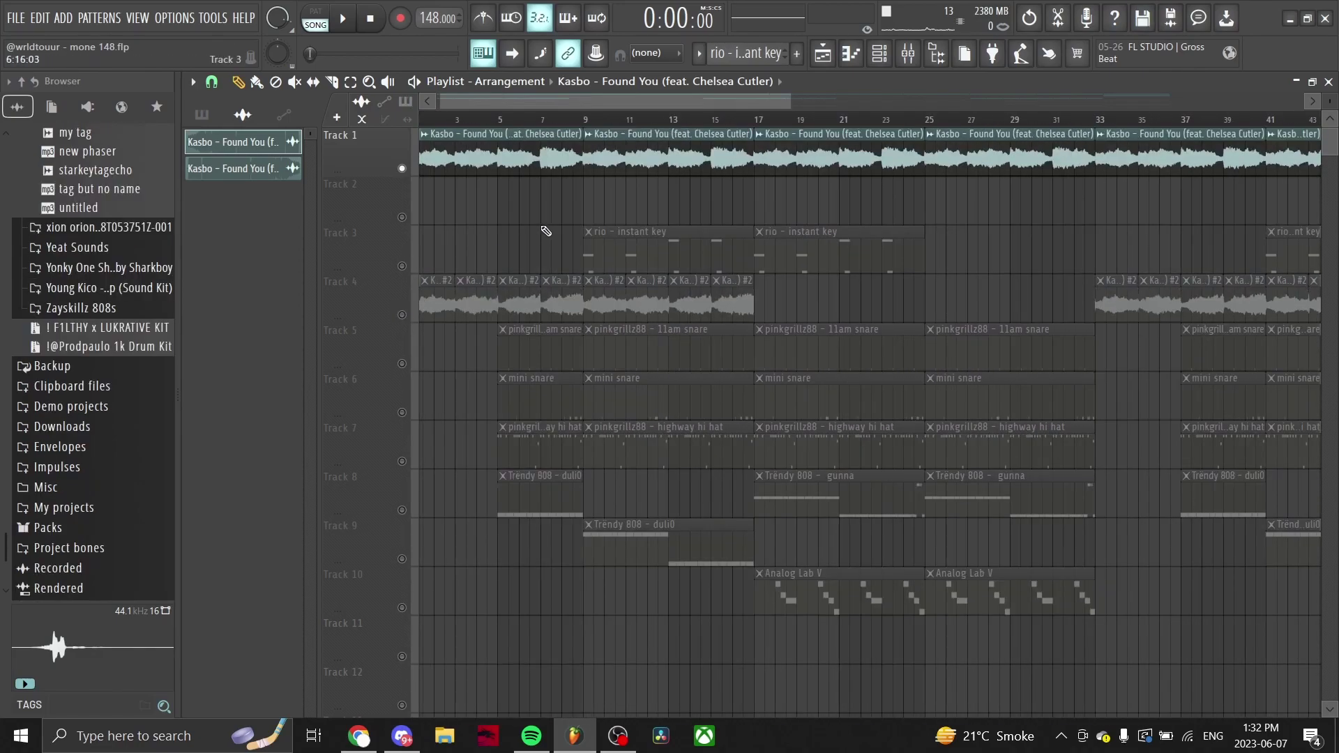
scroll(613, 133, up, 2)
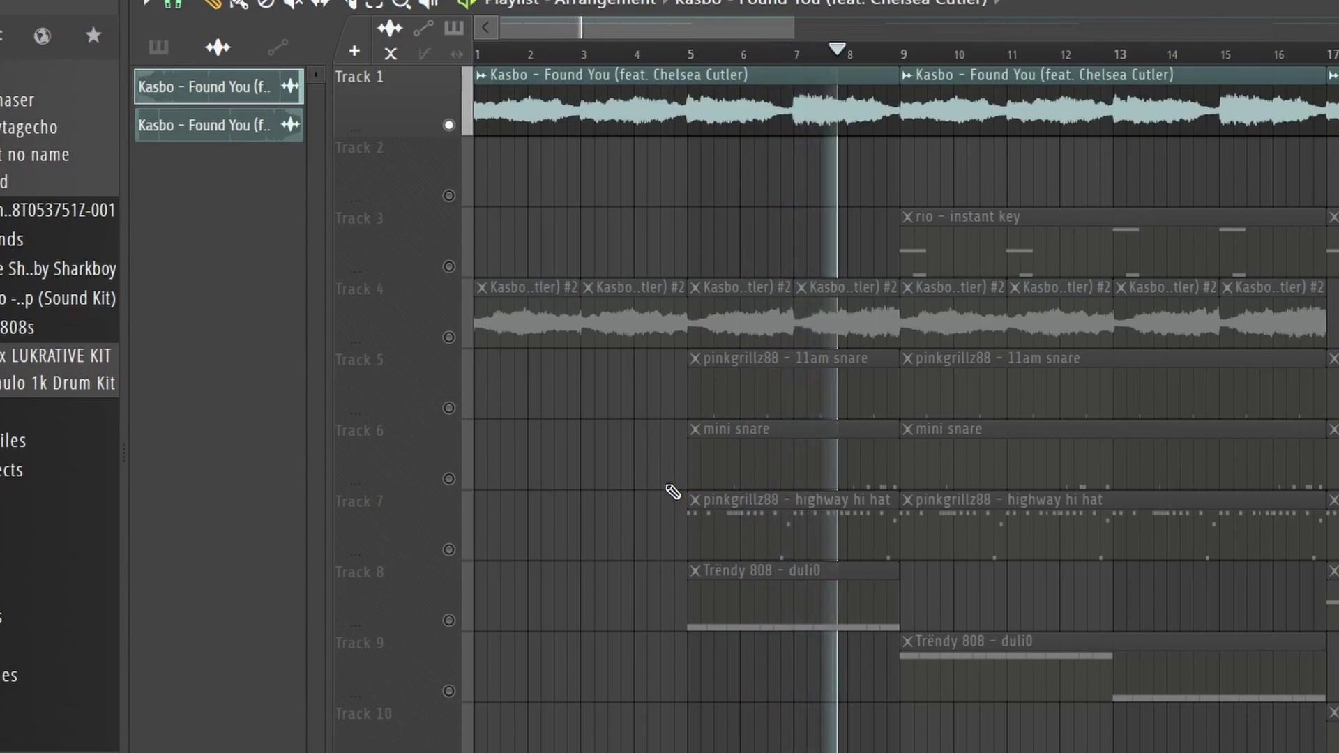
- Stop playback and view Insert 1's Ambience and parametric EQ effects in the mixer
key(space)
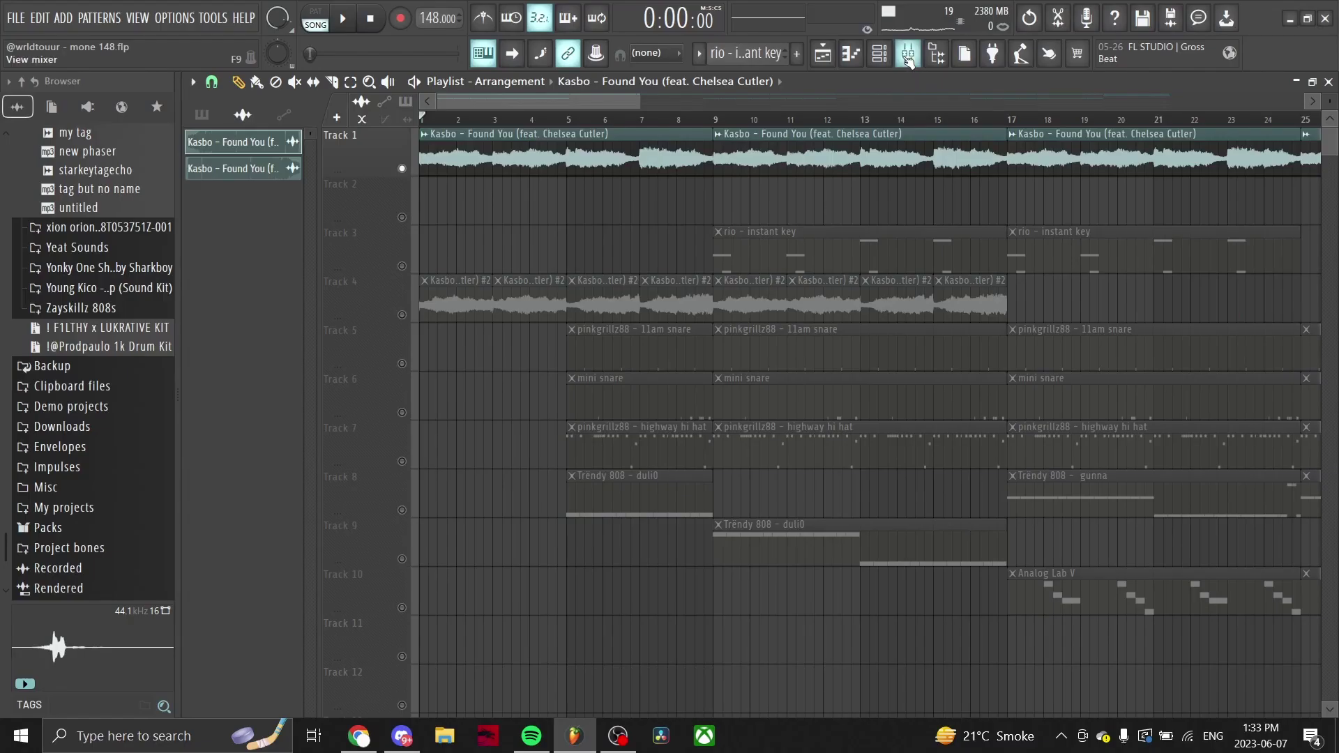
key(F9)
click(1193, 399)
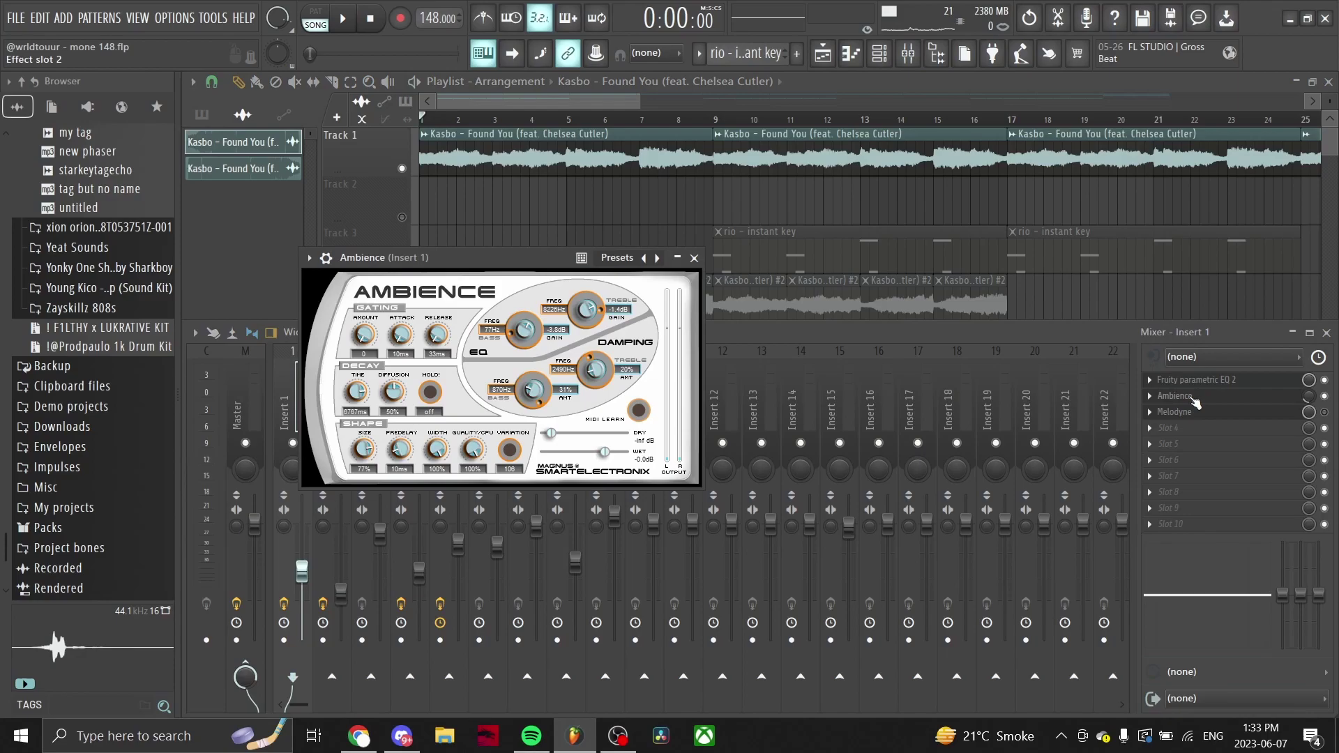
click(1246, 382)
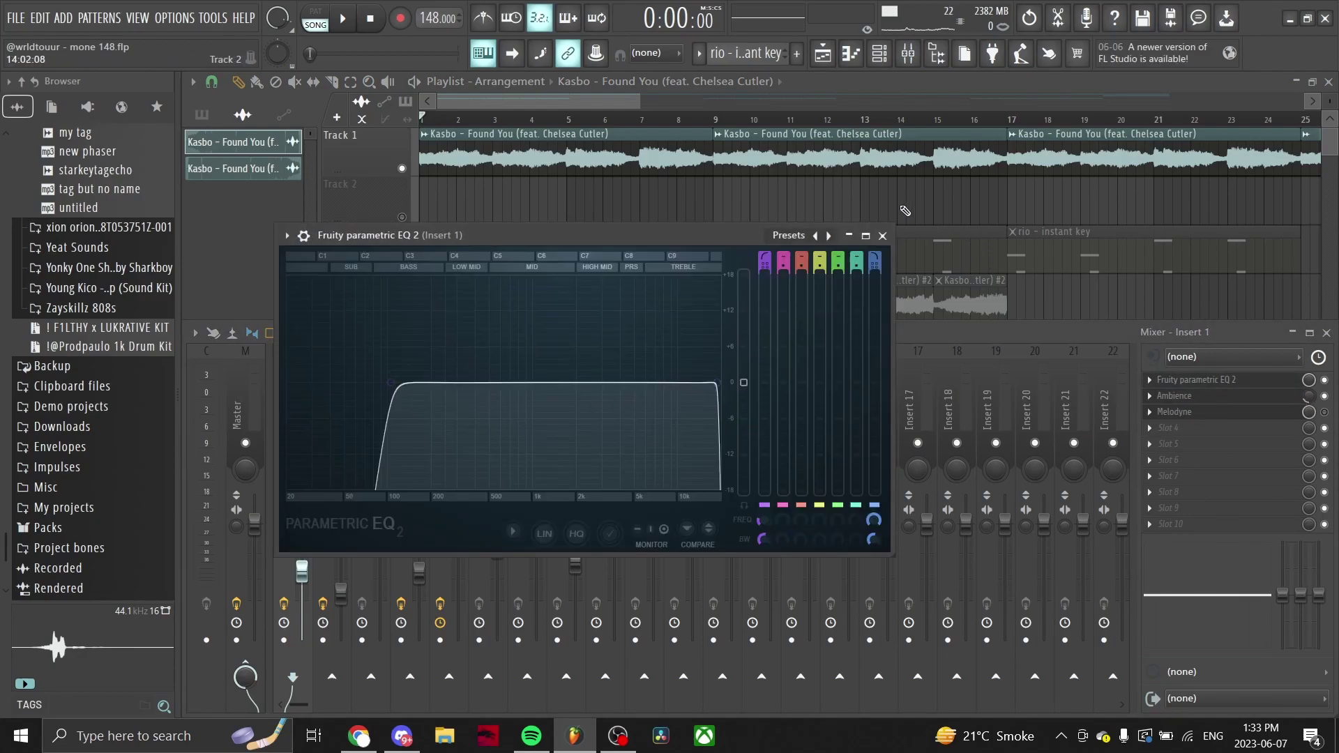
- Try moving a Kasbo #2 chop onto Track 6, undo it, and replay the arrangement
drag(658, 147, 631, 182)
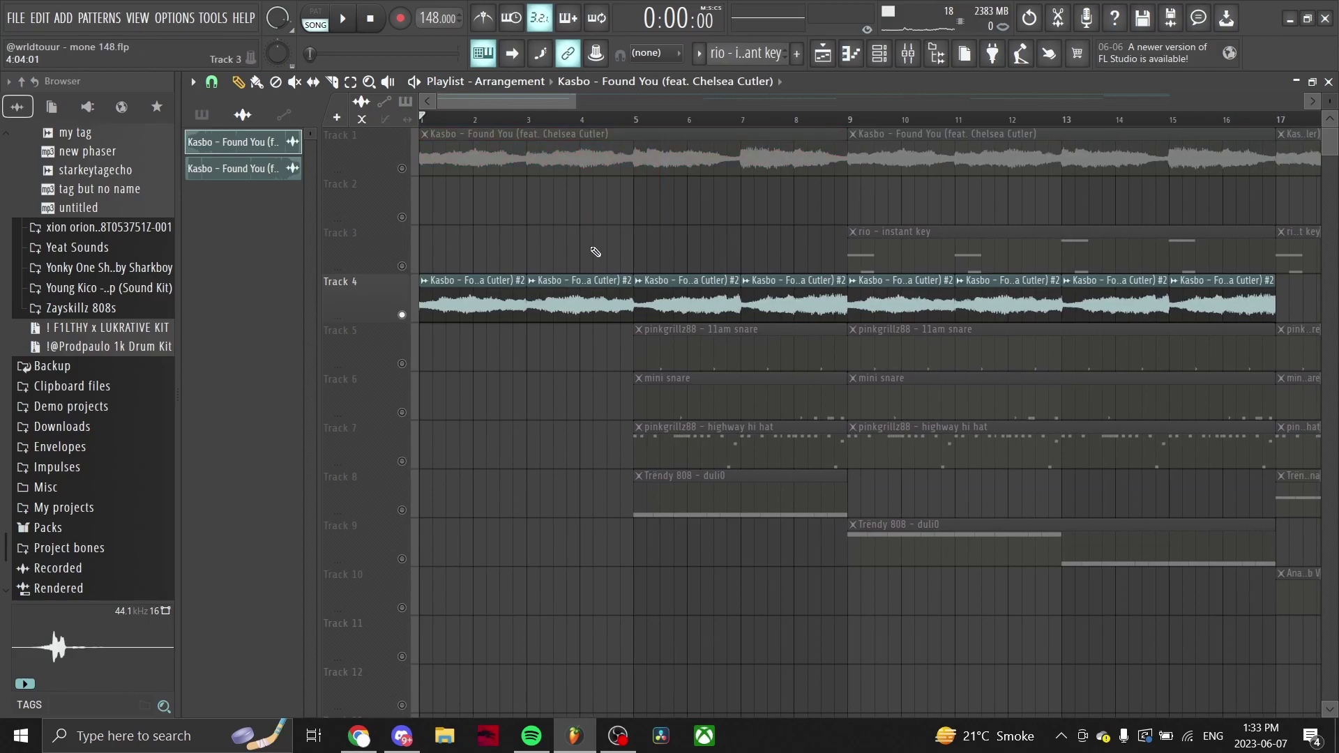
scroll(750, 251, up, 2)
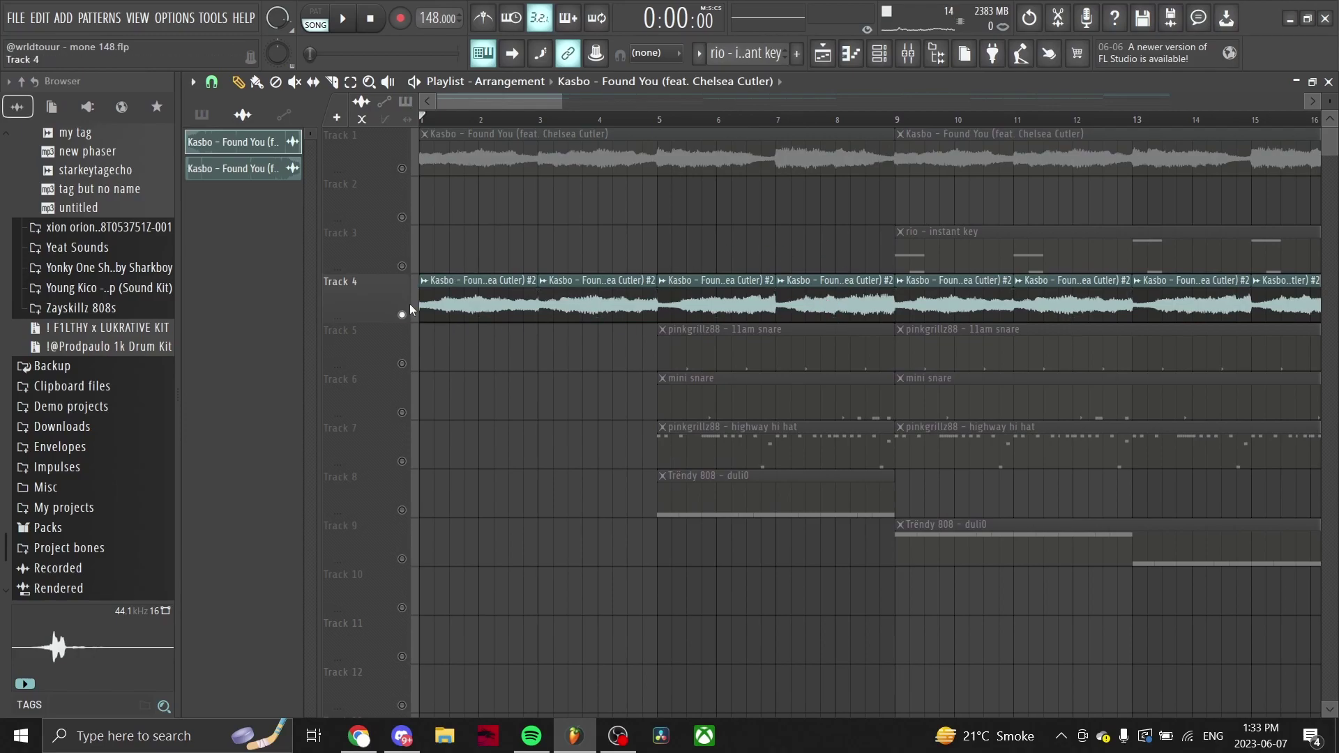
drag(790, 307, 531, 412)
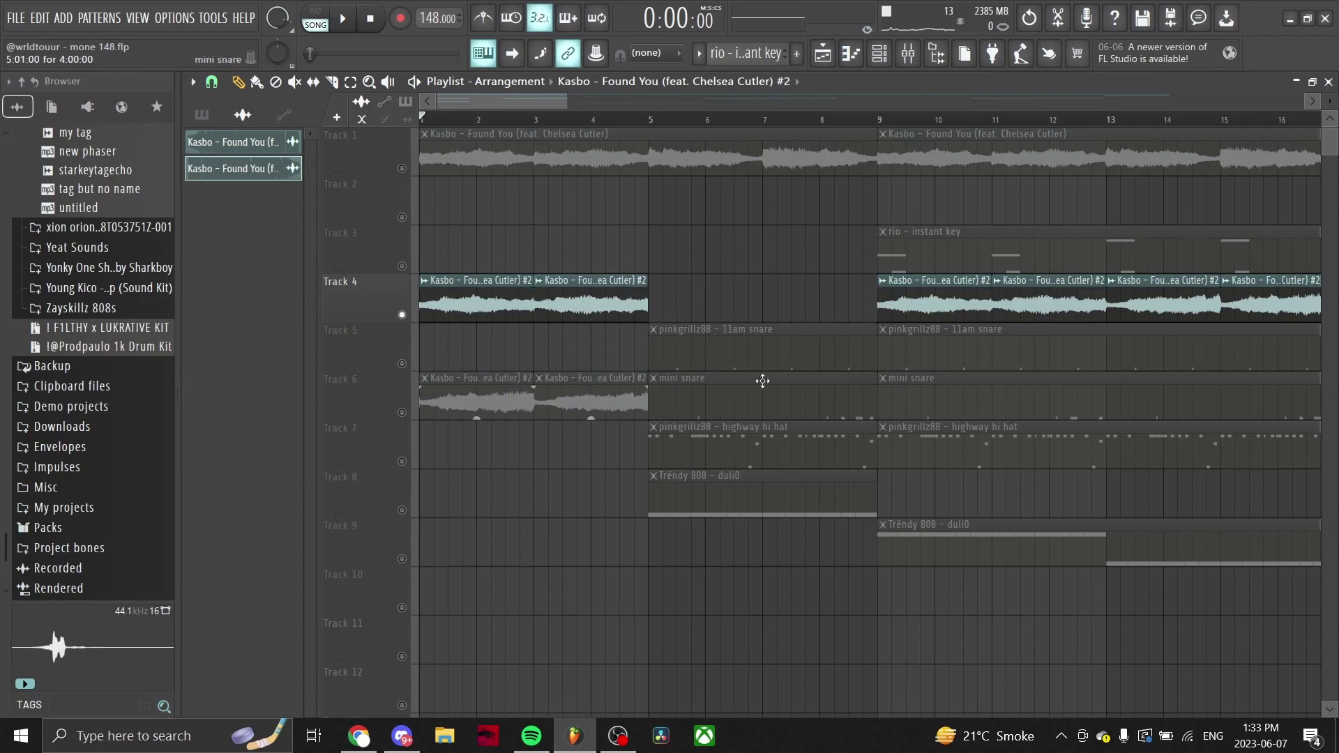
key(ctrl+alt+z)
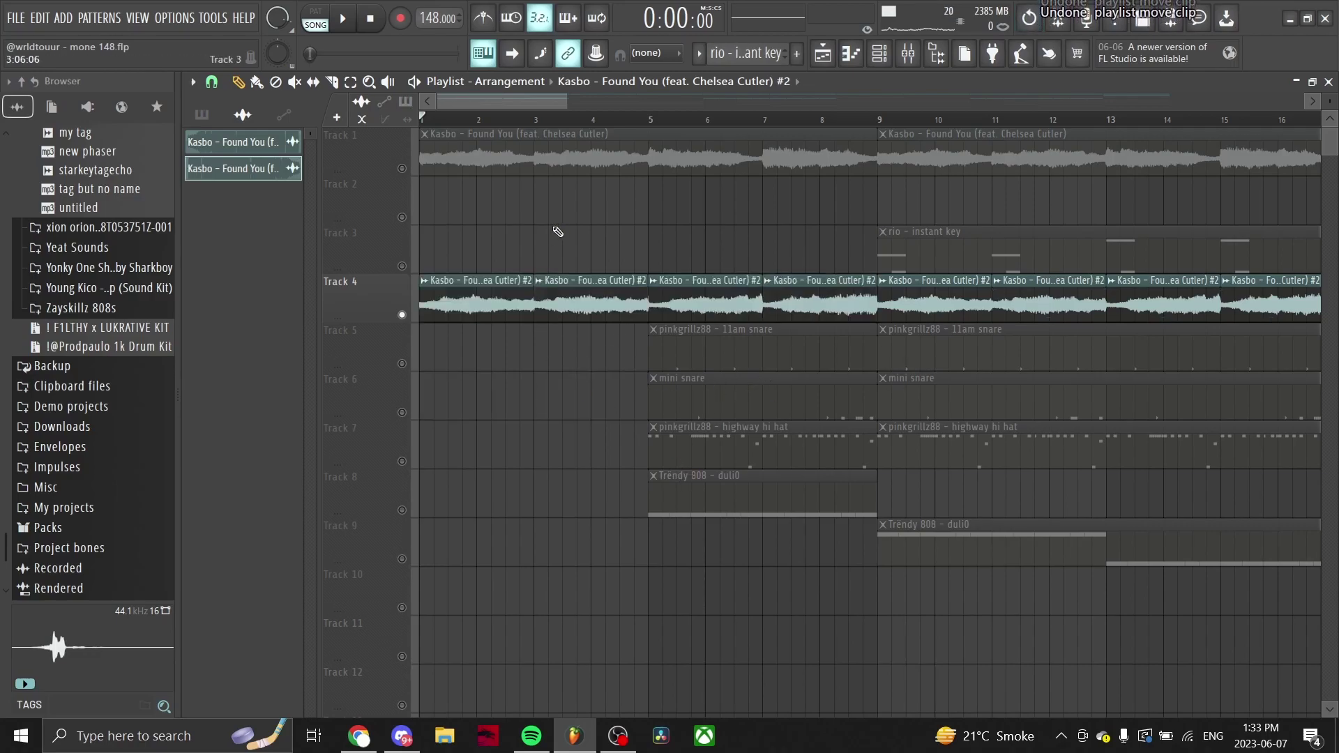
key(space)
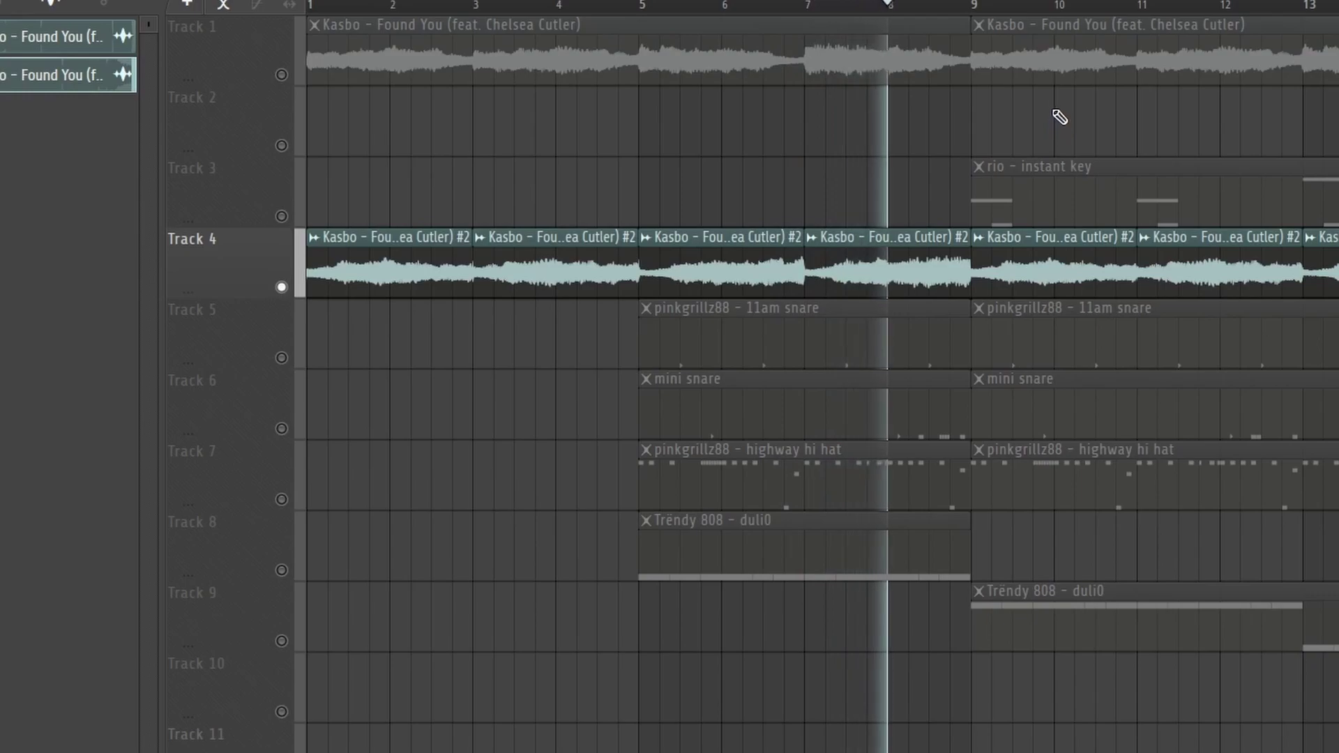
key(space)
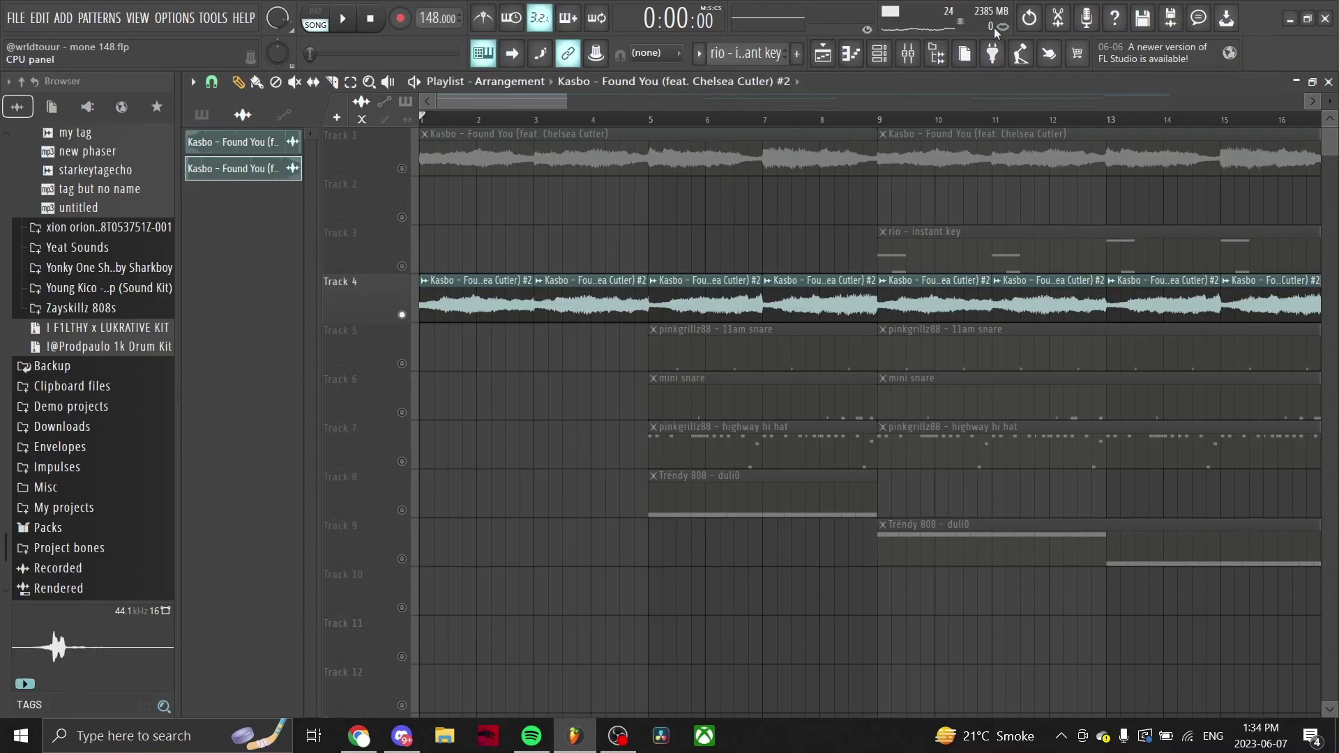
- Browse Portal's presets on Insert 2, then view its Ambience and parametric EQ
key(F9)
click(1198, 415)
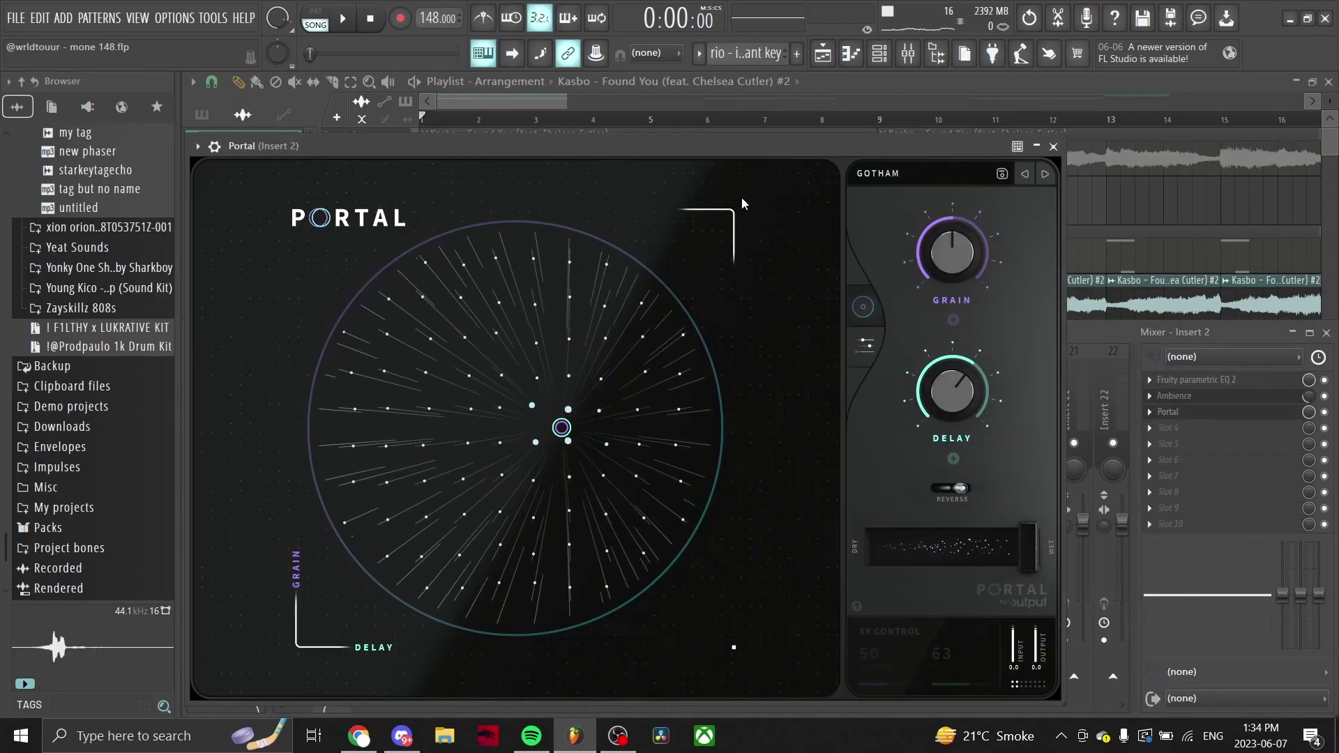
click(907, 173)
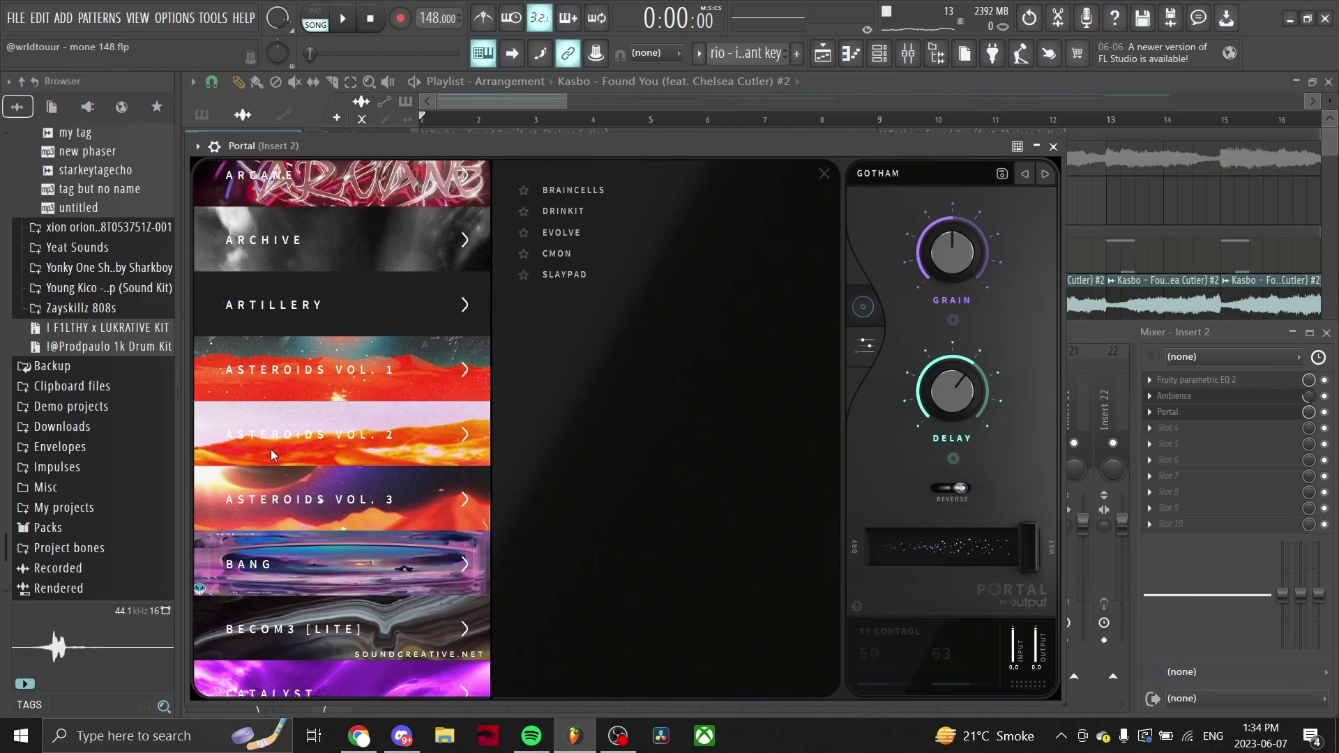
click(1053, 147)
click(1062, 392)
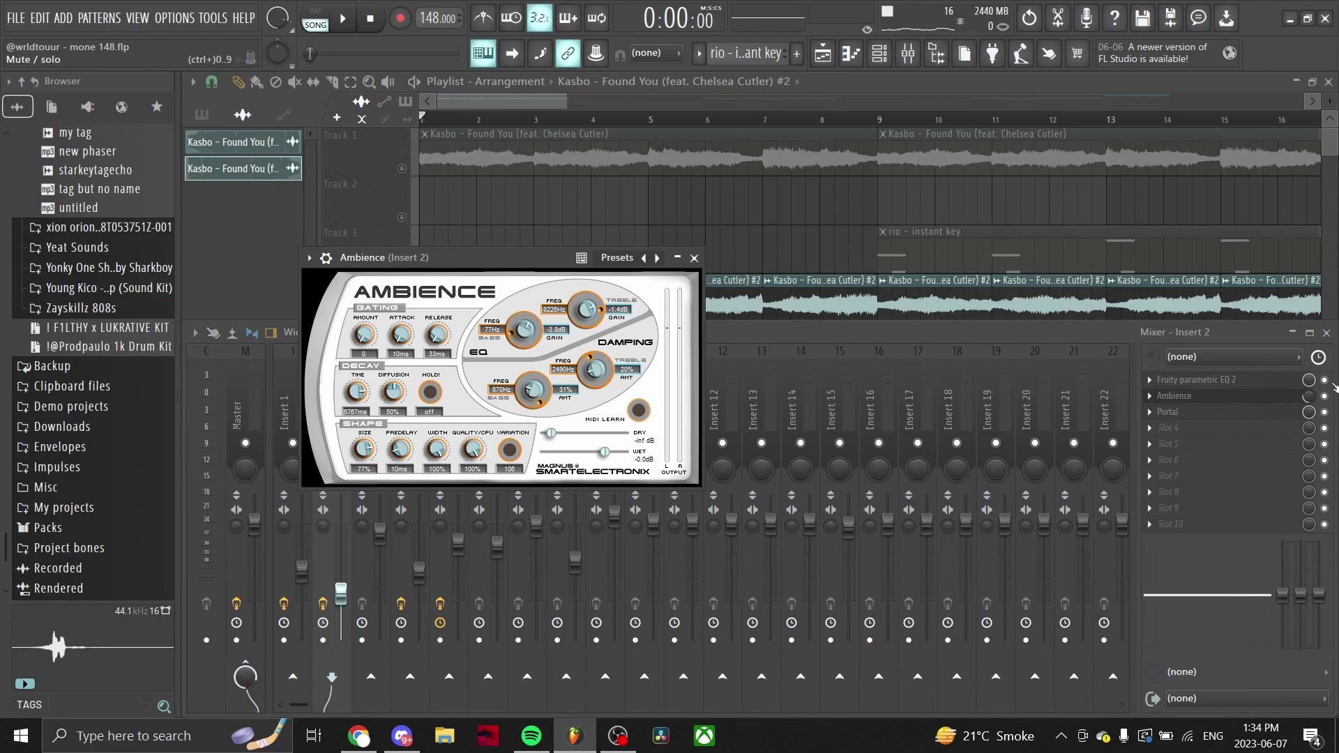
click(1240, 381)
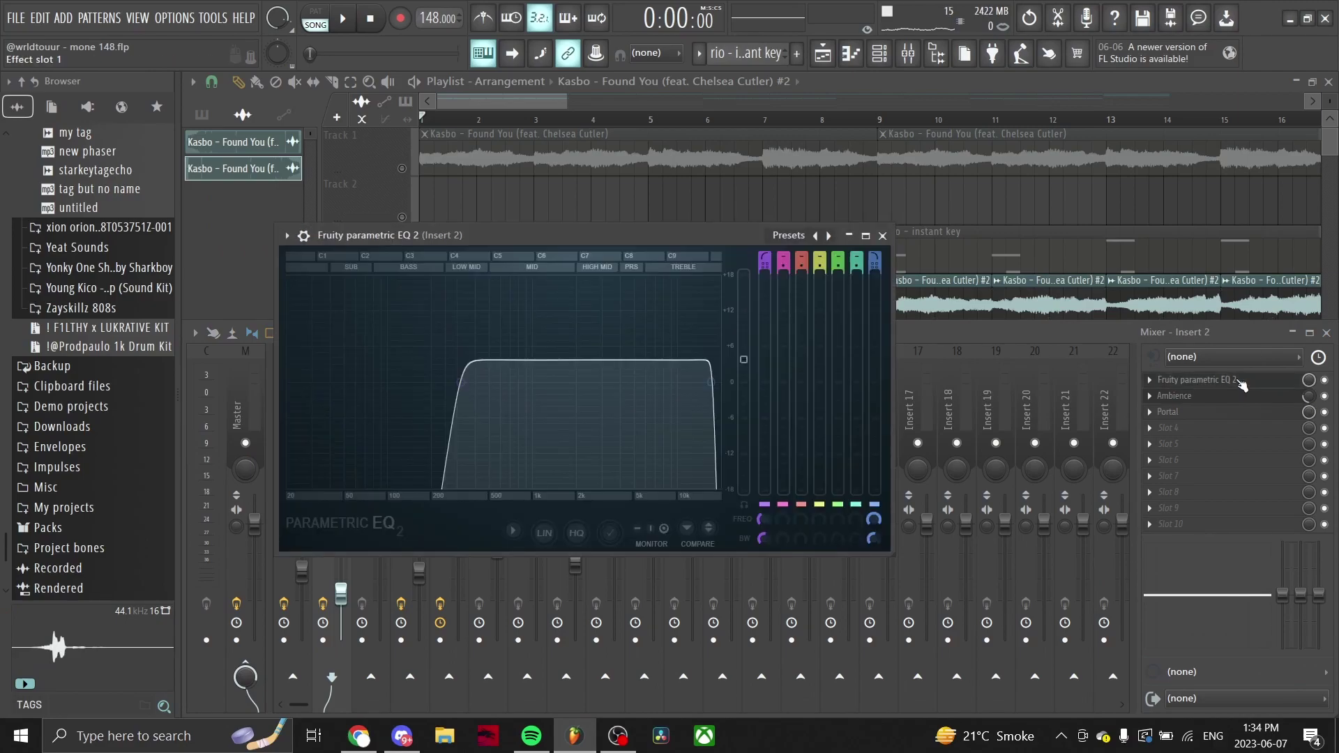
- Show the rio – instant key pattern's notes in the piano roll
key(F5)
double_click(664, 246)
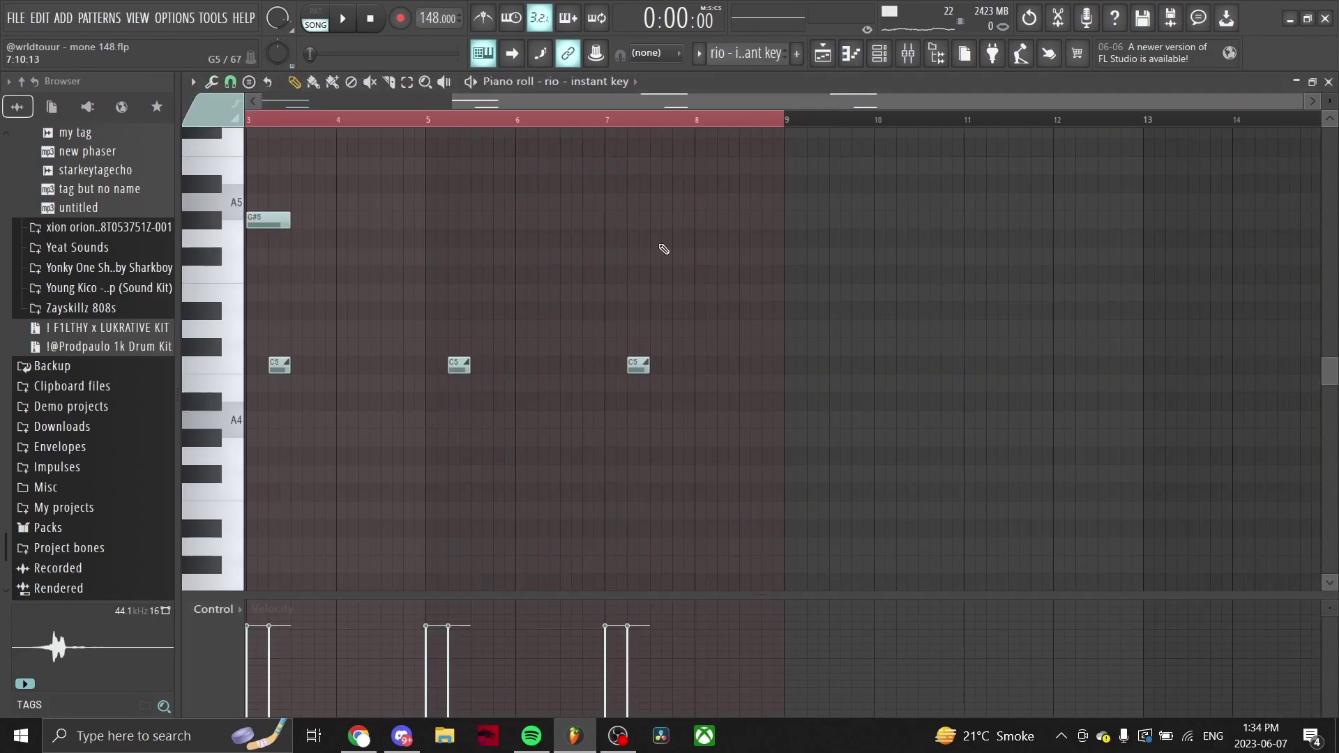
scroll(488, 377, down, 1)
scroll(90, 349, up, 10)
scroll(70, 279, up, 5)
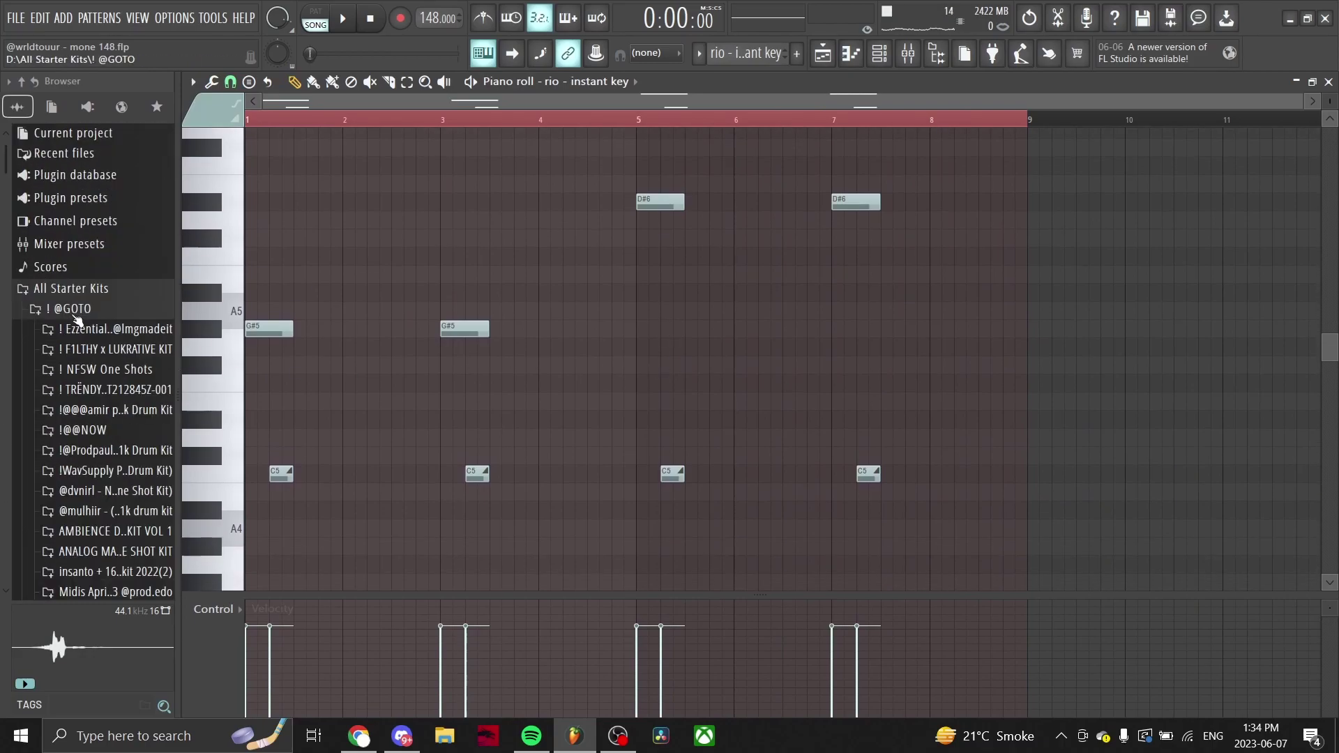
scroll(78, 326, down, 3)
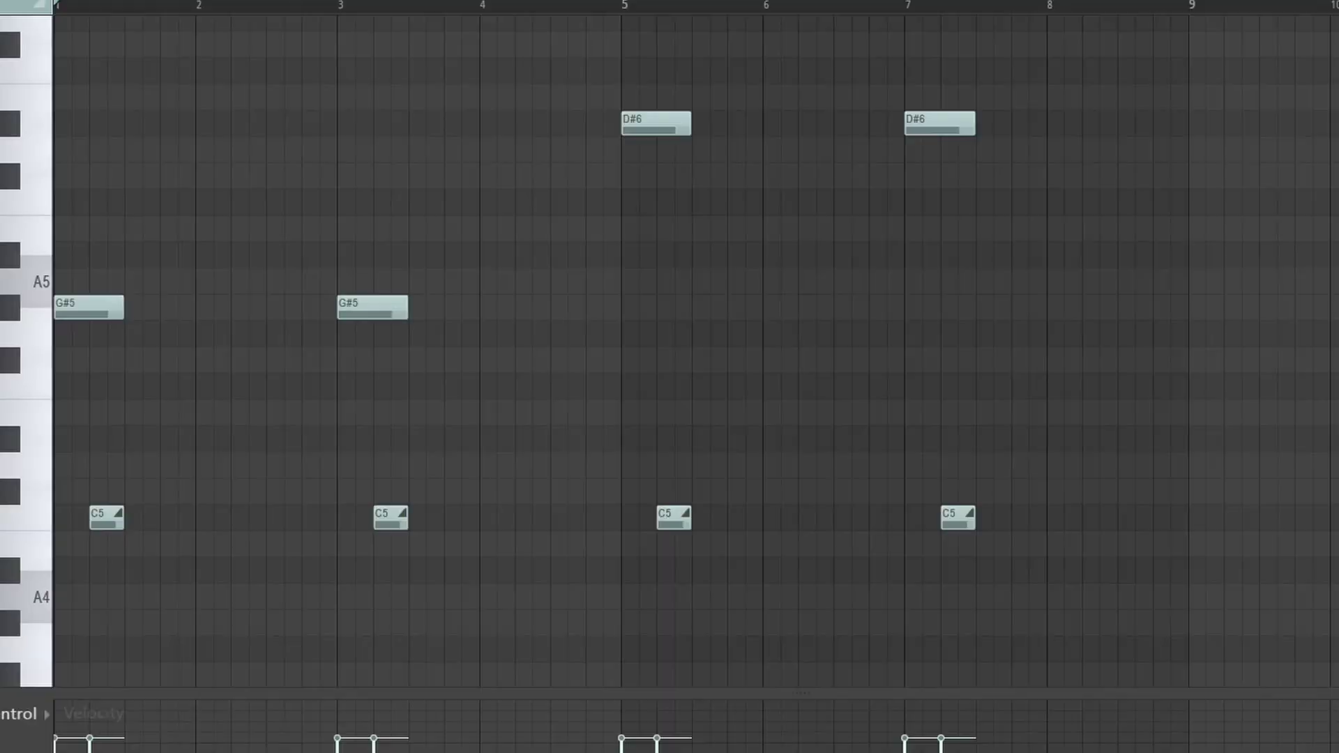
- Play the keys melody and view the parametric EQ on mixer Insert 4
key(space)
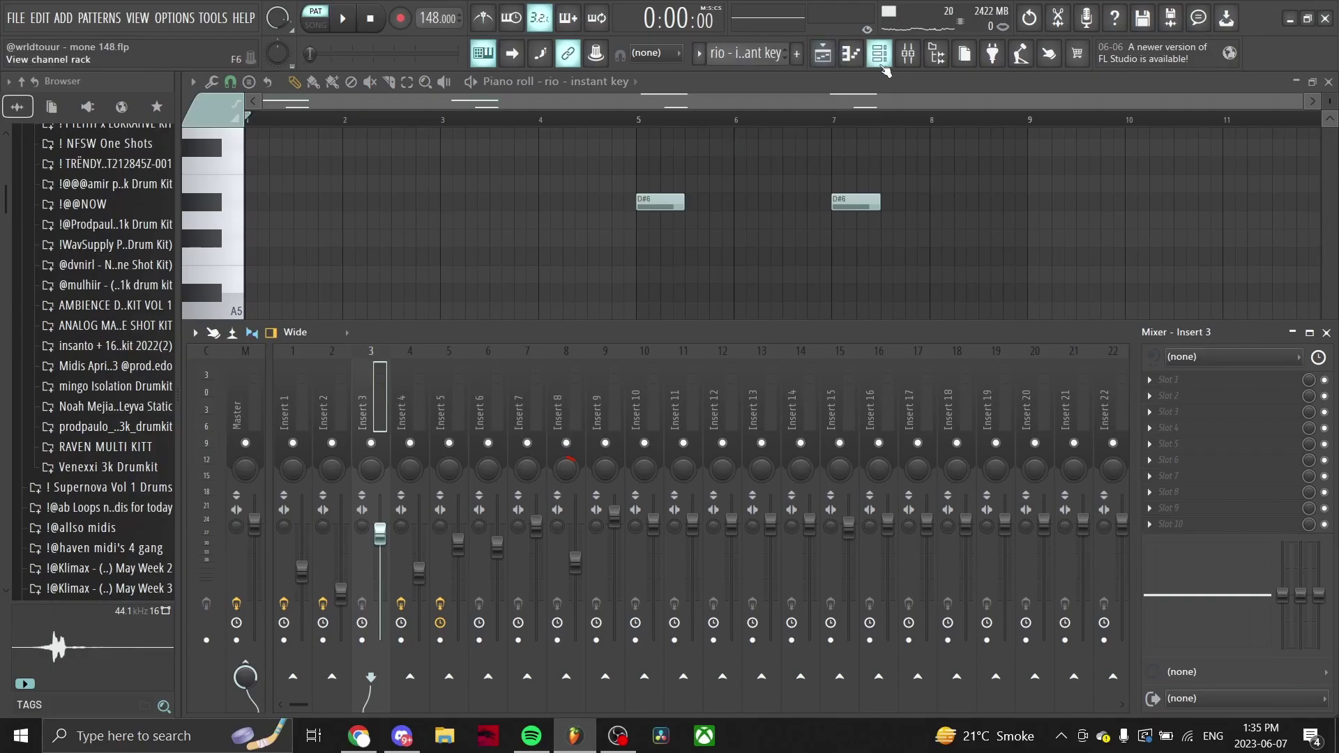
click(880, 54)
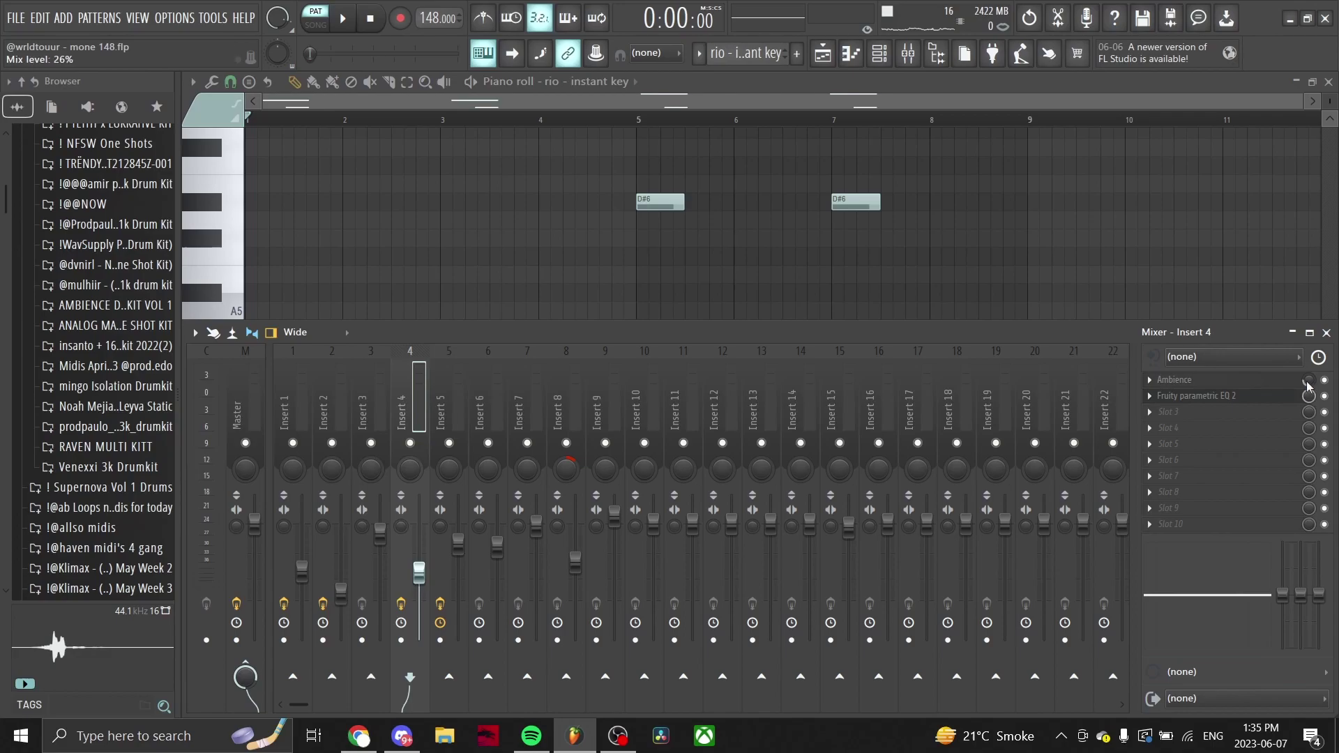
click(1227, 395)
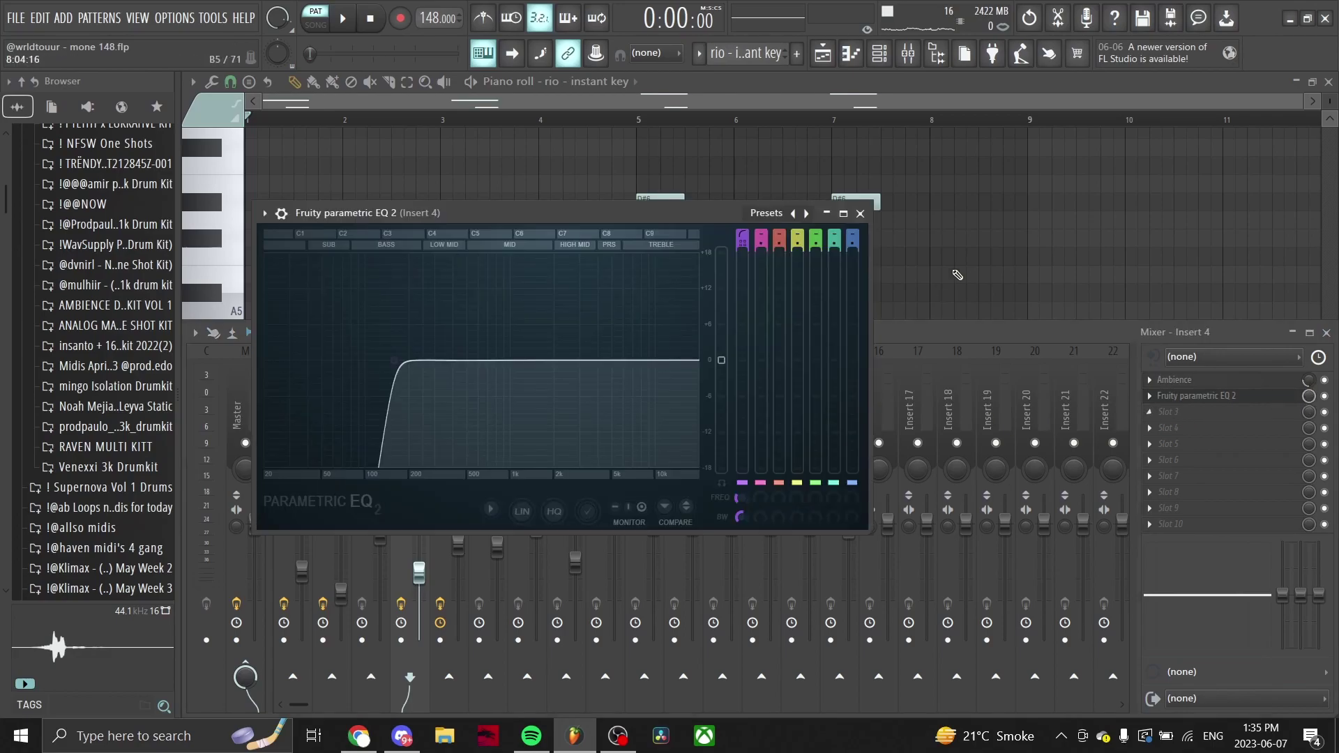
- Select the four C5 chop notes in the rio piano roll and return to the playlist
click(797, 327)
scroll(798, 328, down, 2)
drag(263, 233, 532, 439)
click(370, 469)
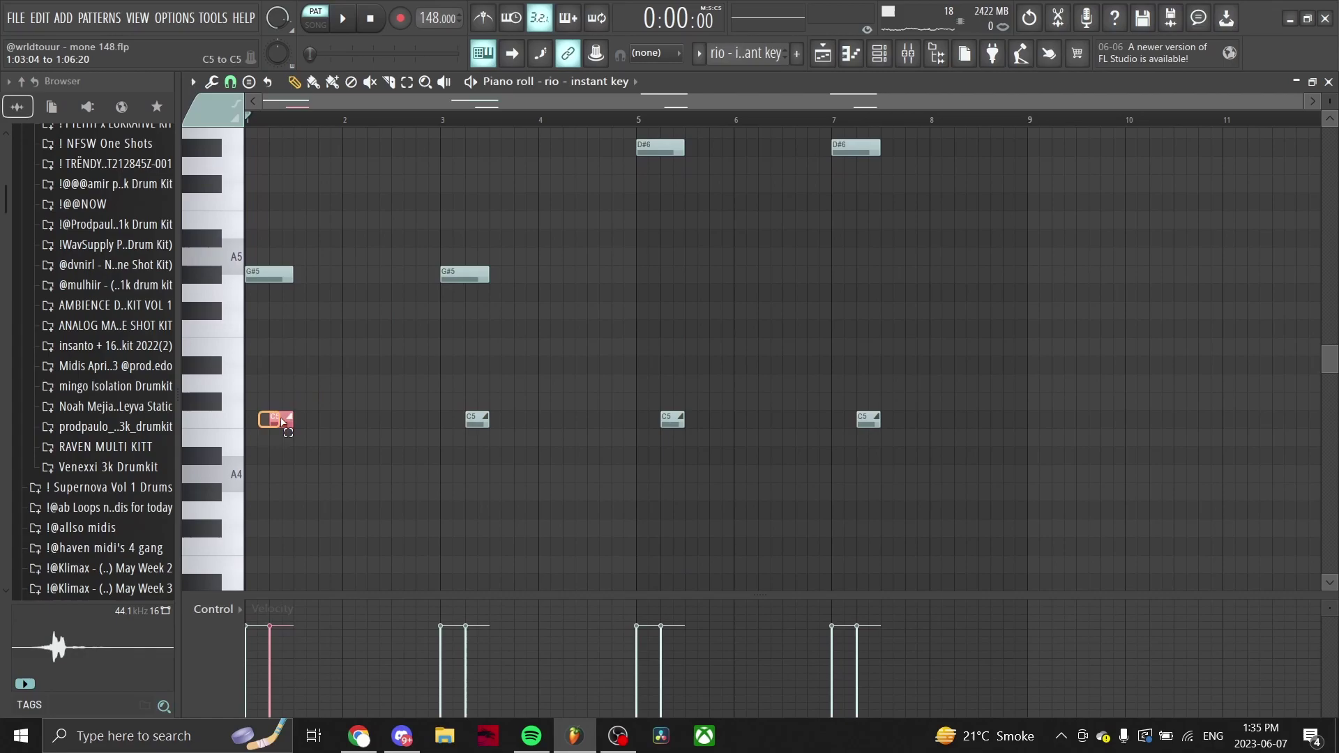
drag(282, 422, 980, 453)
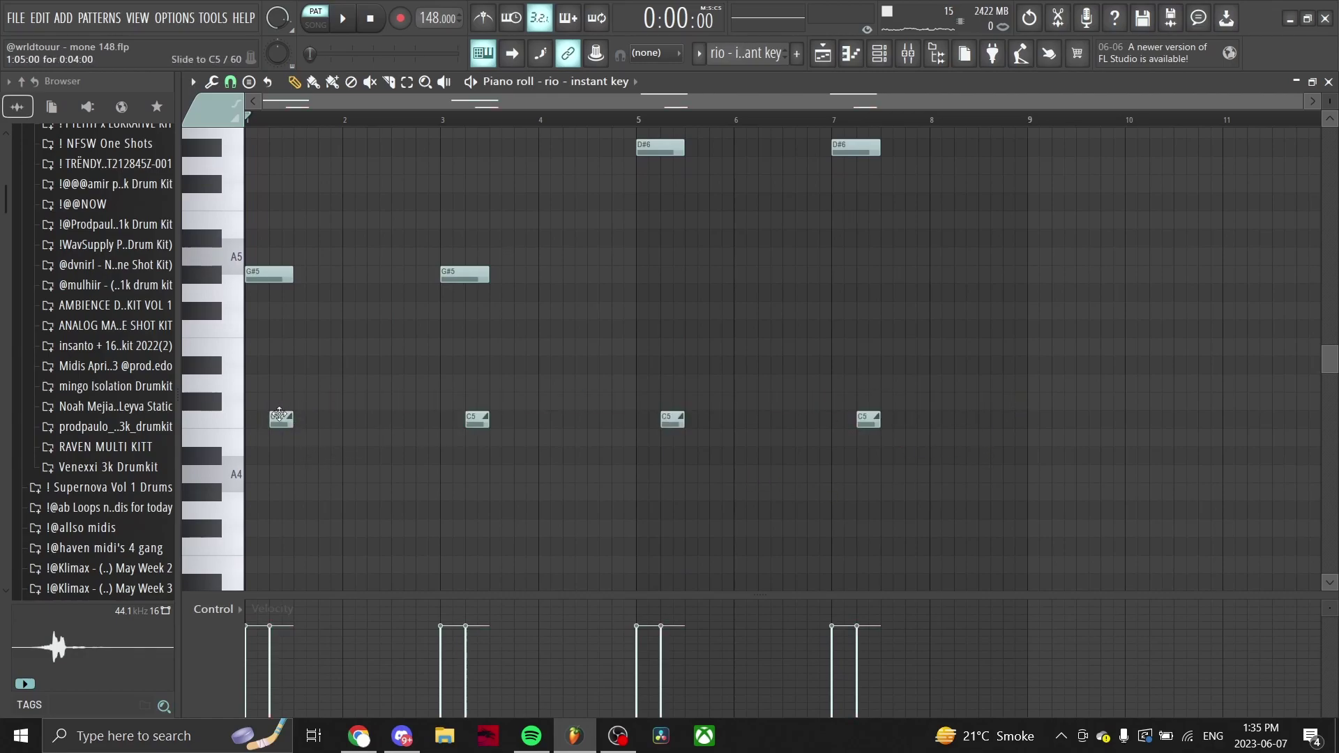
scroll(767, 419, up, 3)
scroll(631, 359, down, 1)
scroll(655, 320, down, 3)
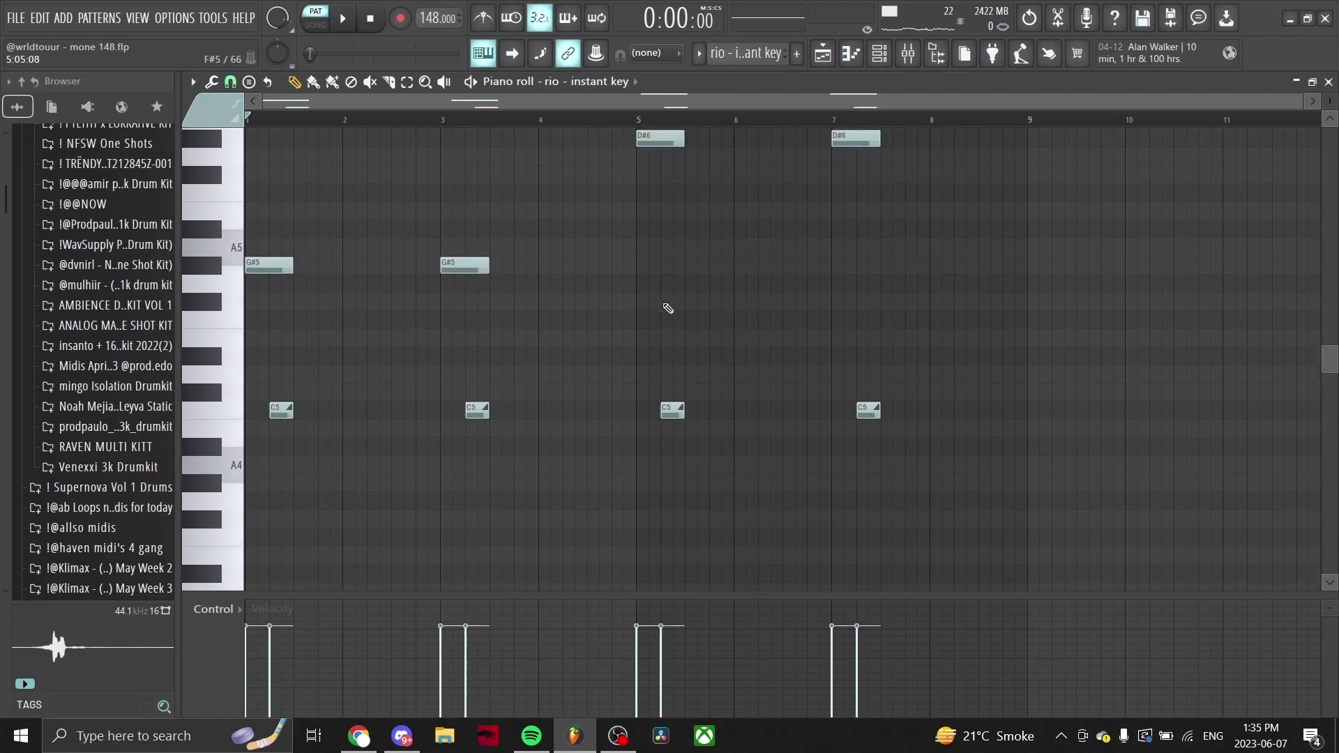
scroll(668, 308, up, 1)
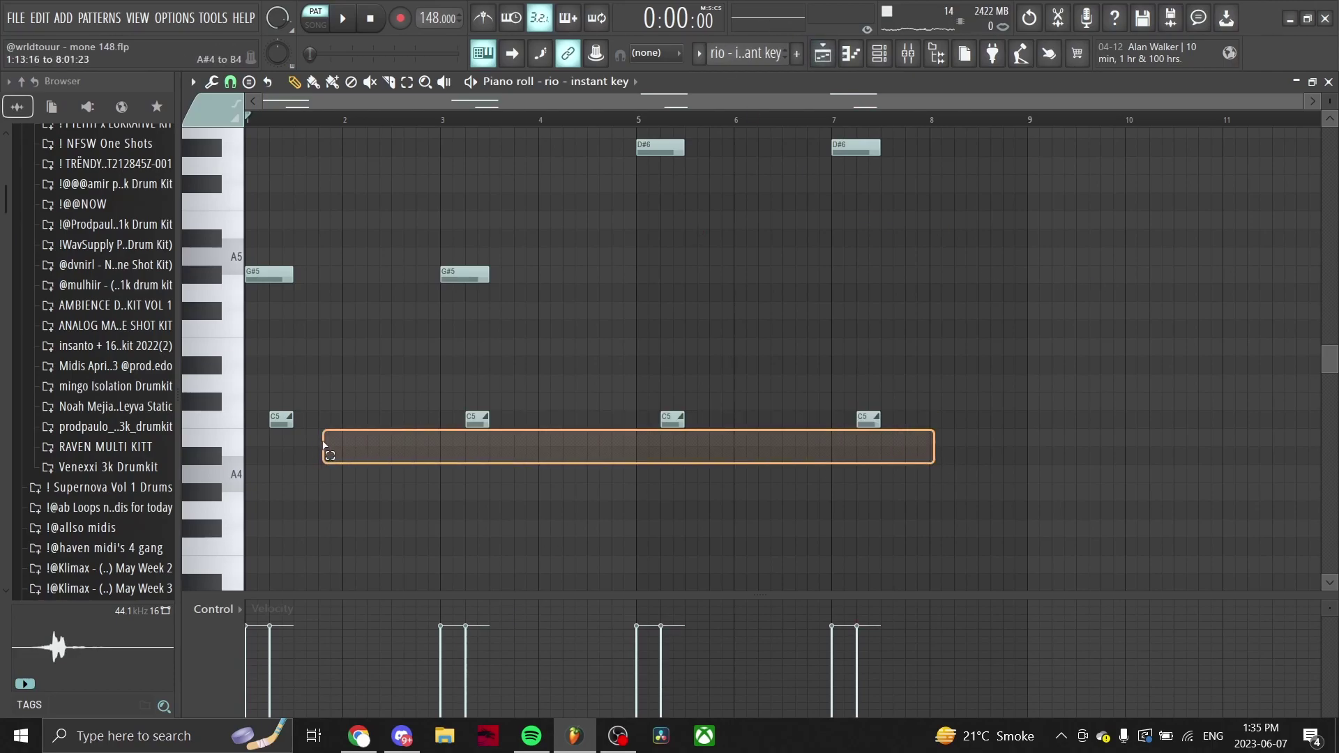
drag(935, 465, 271, 412)
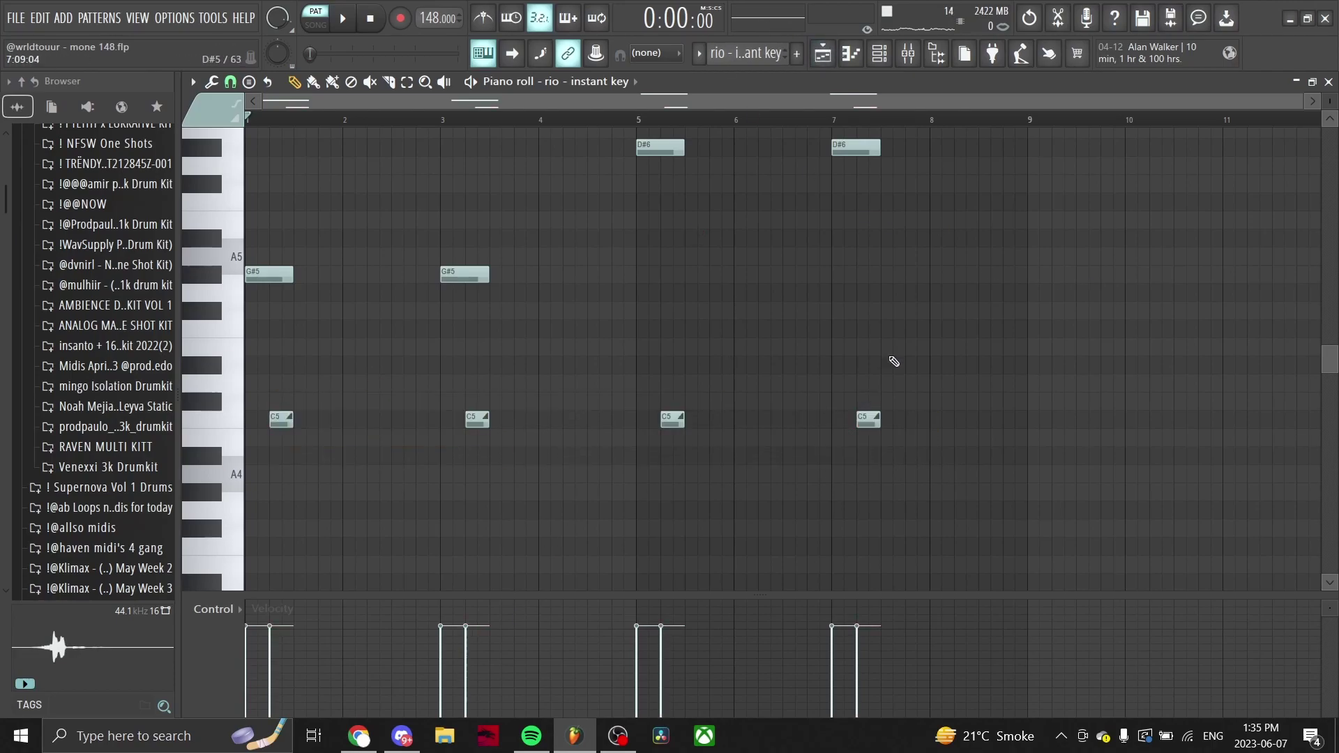
click(824, 60)
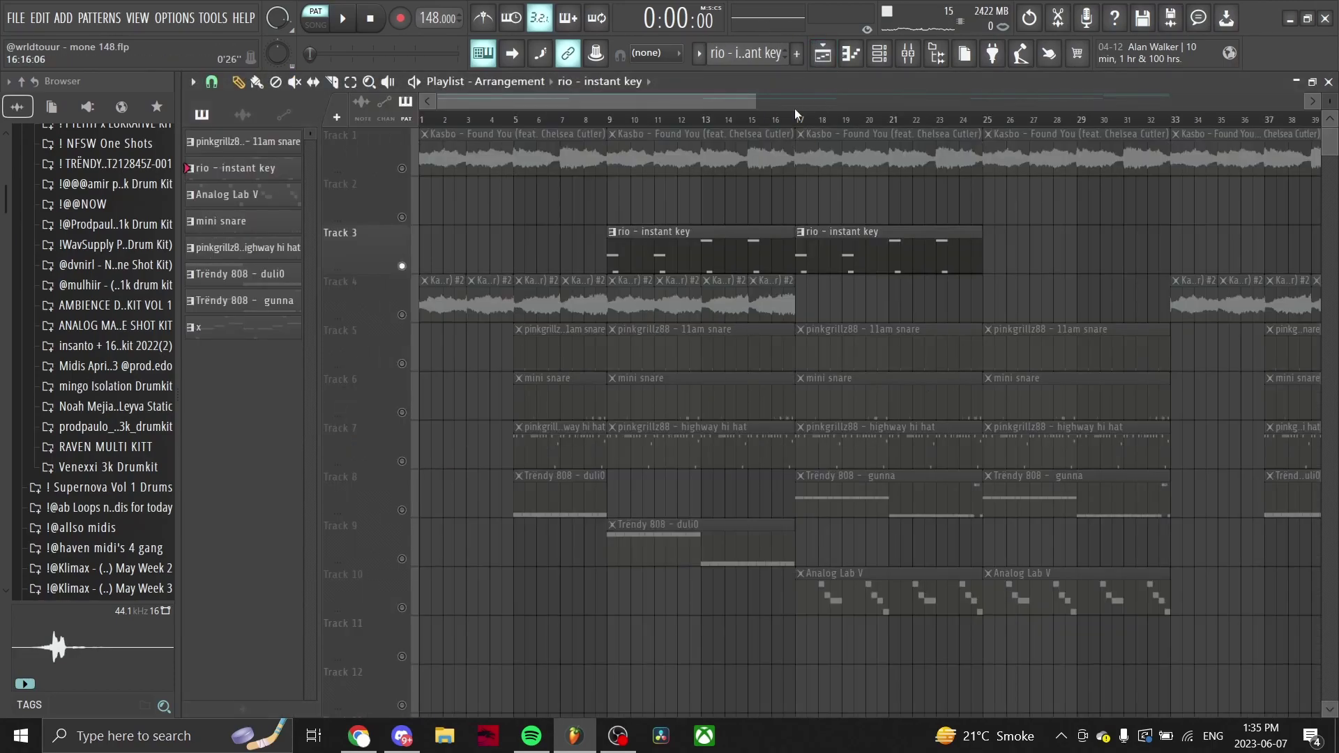
double_click(840, 605)
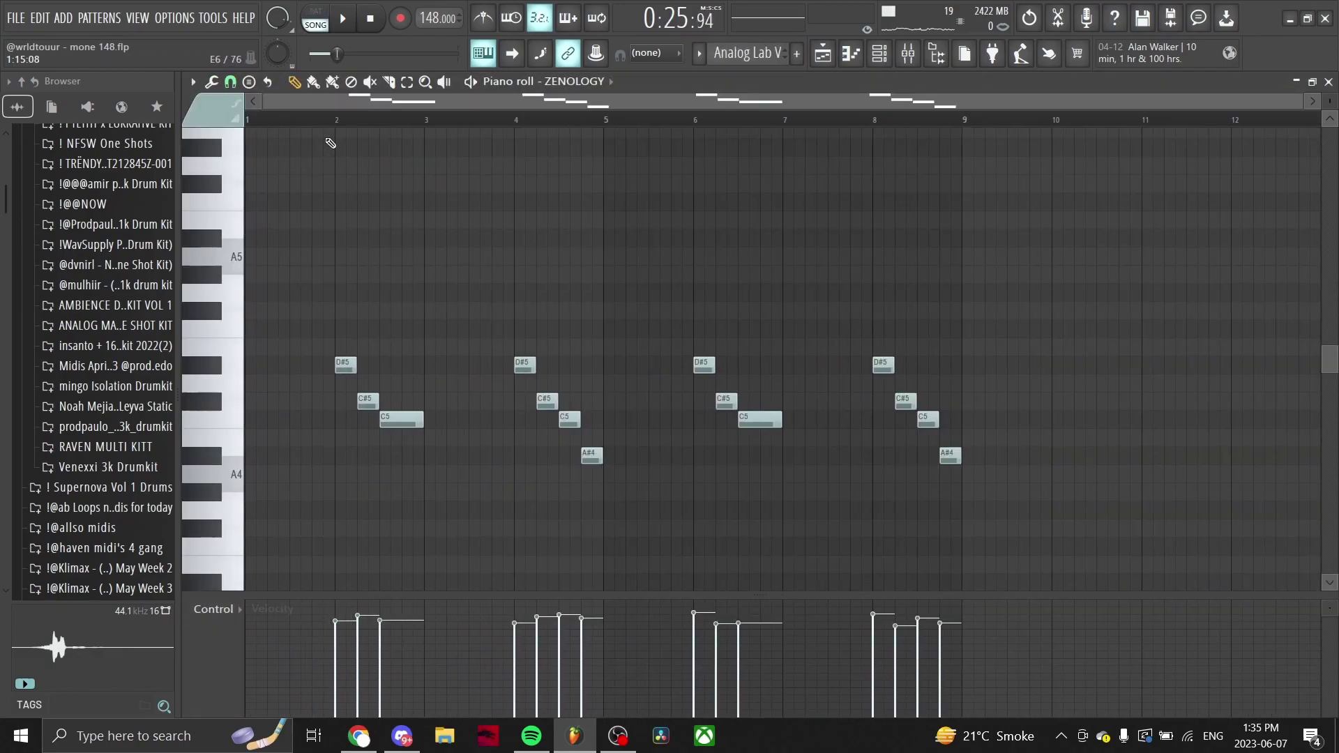
click(881, 54)
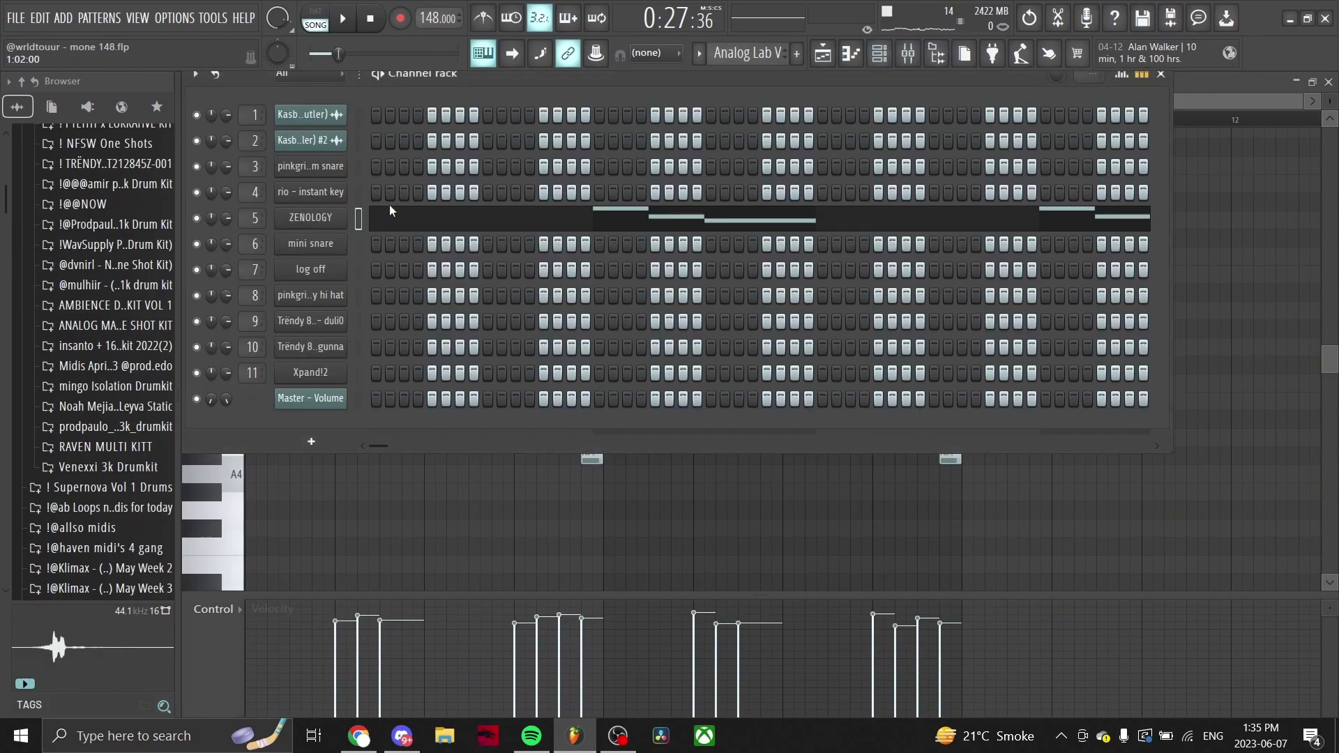
click(317, 212)
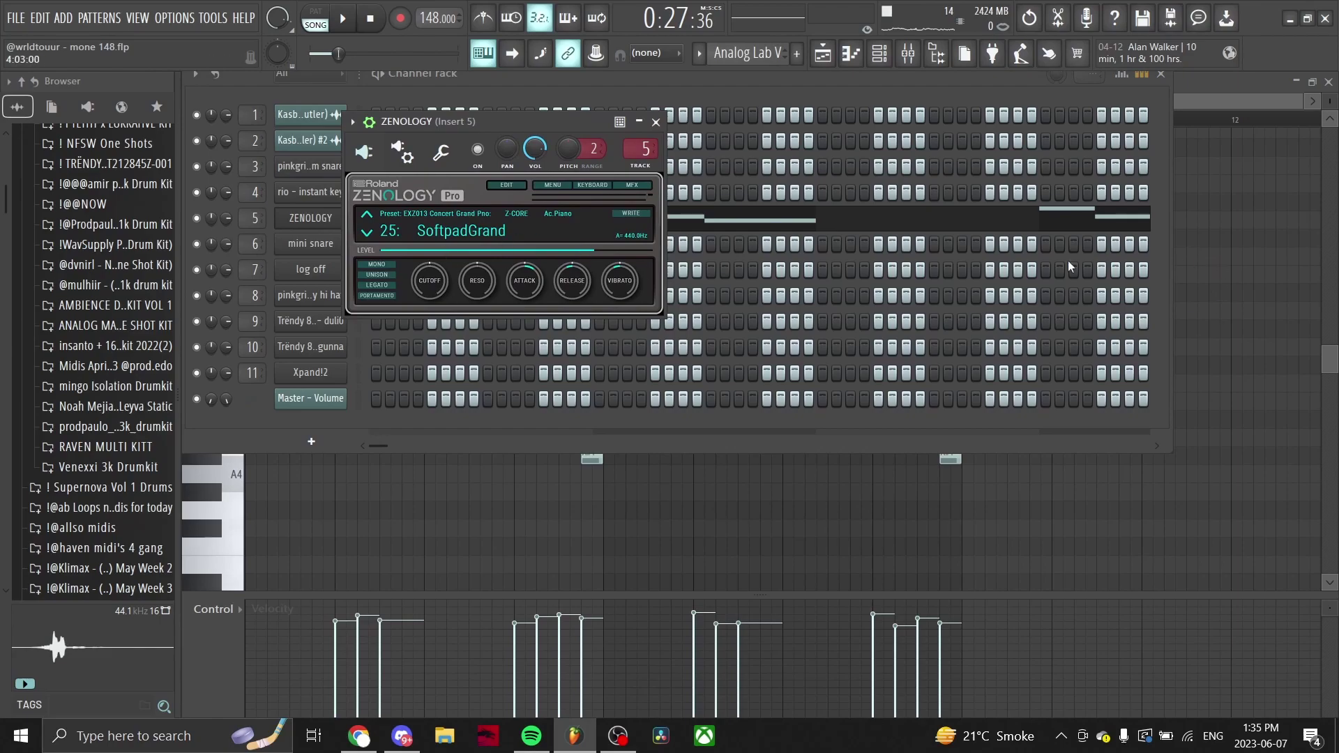
key(F9)
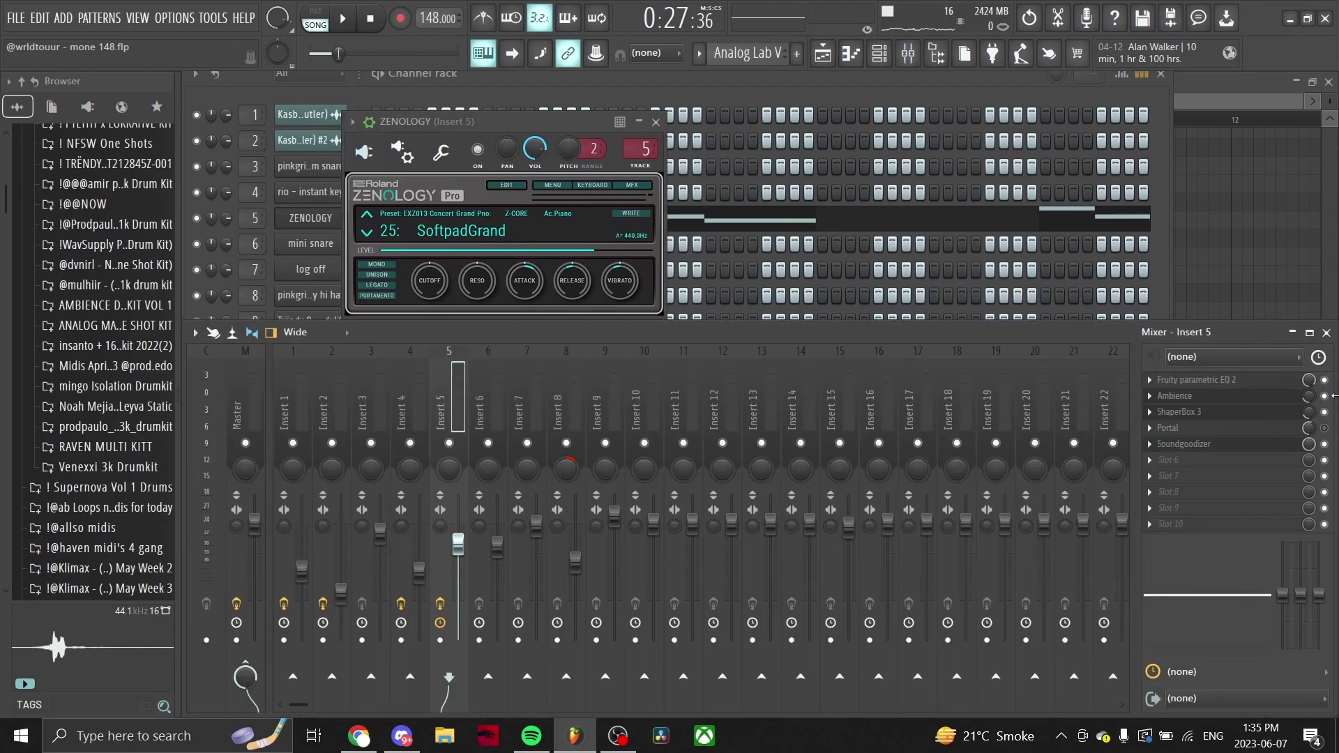
click(1249, 413)
click(1219, 446)
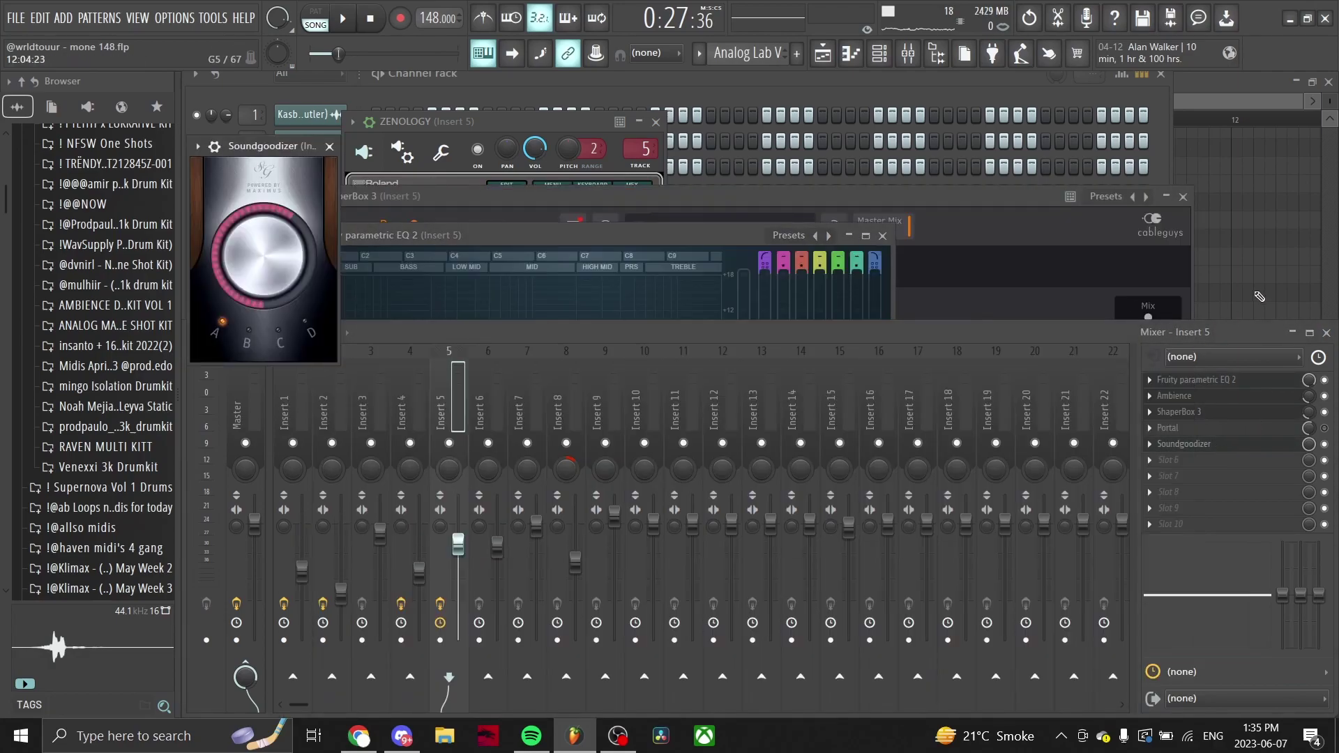
key(F7)
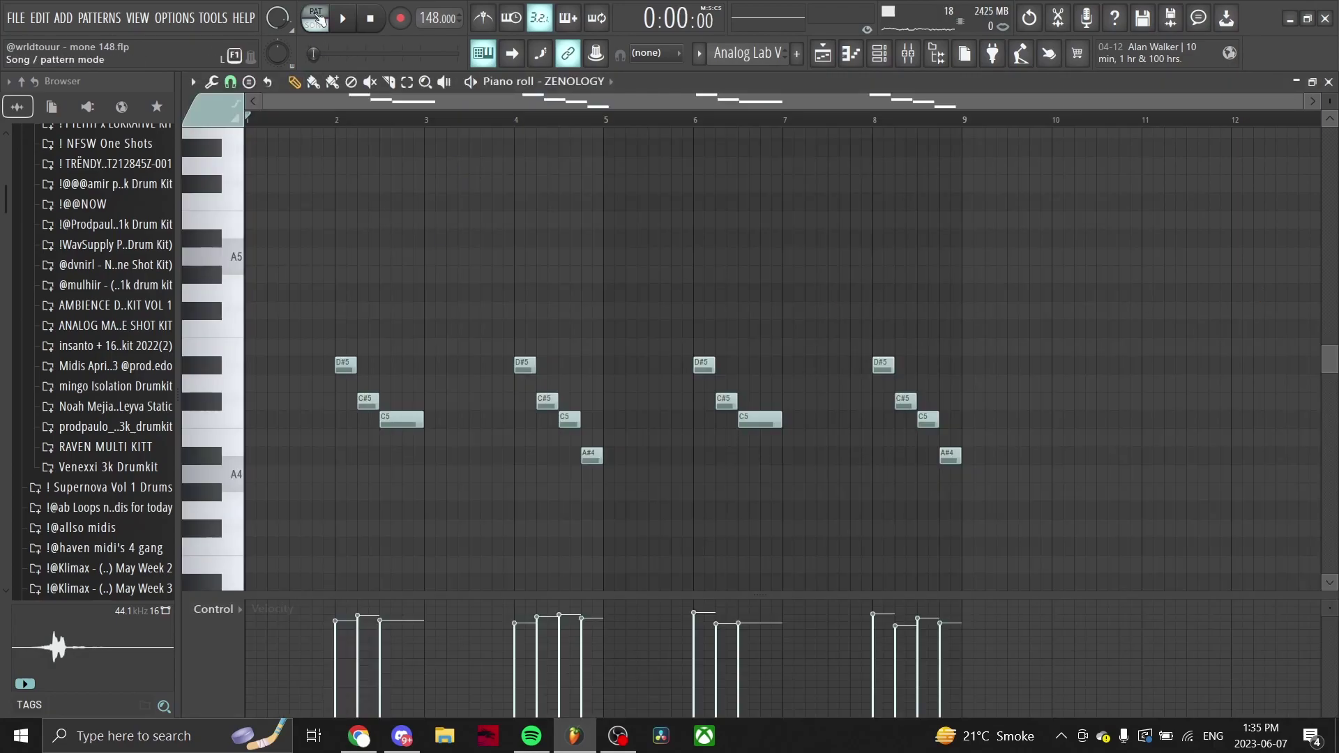
- Play the keys melody, briefly select the bar 8 A#4 note, then return to the playlist
key(space)
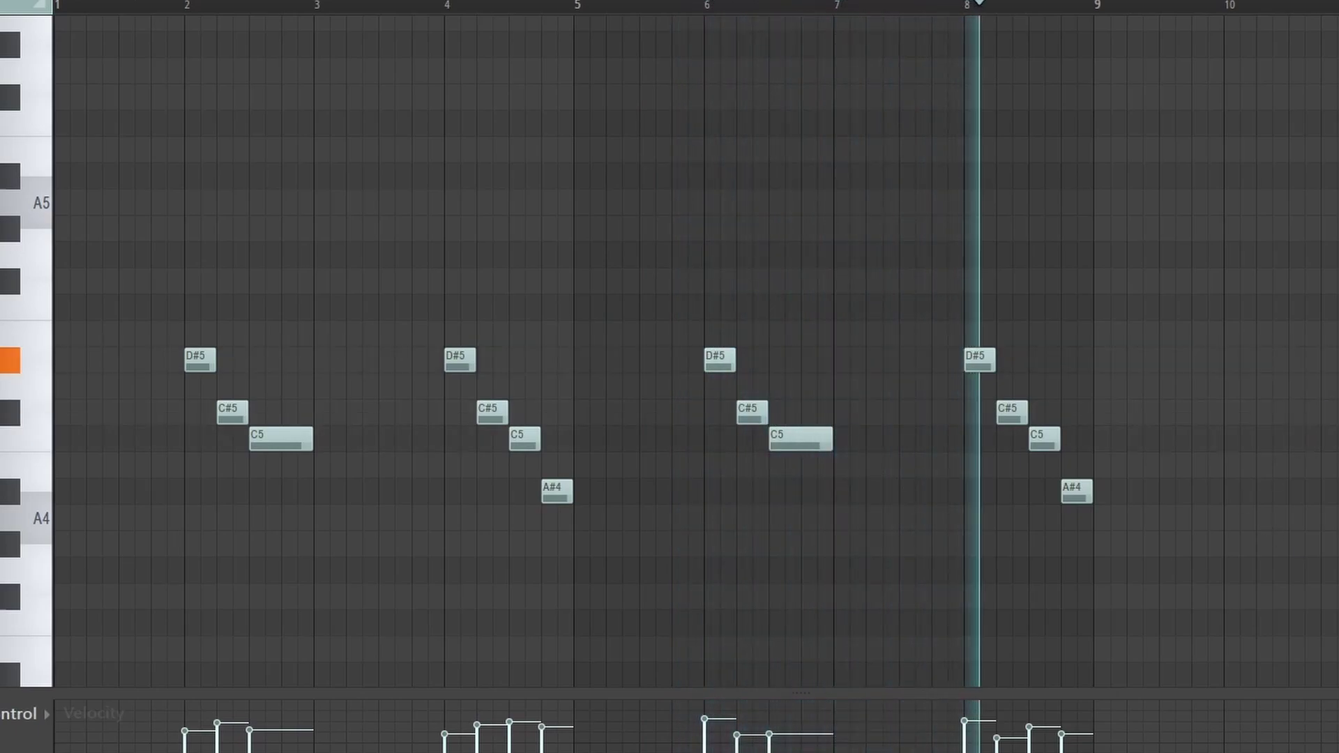
drag(1084, 499, 935, 450)
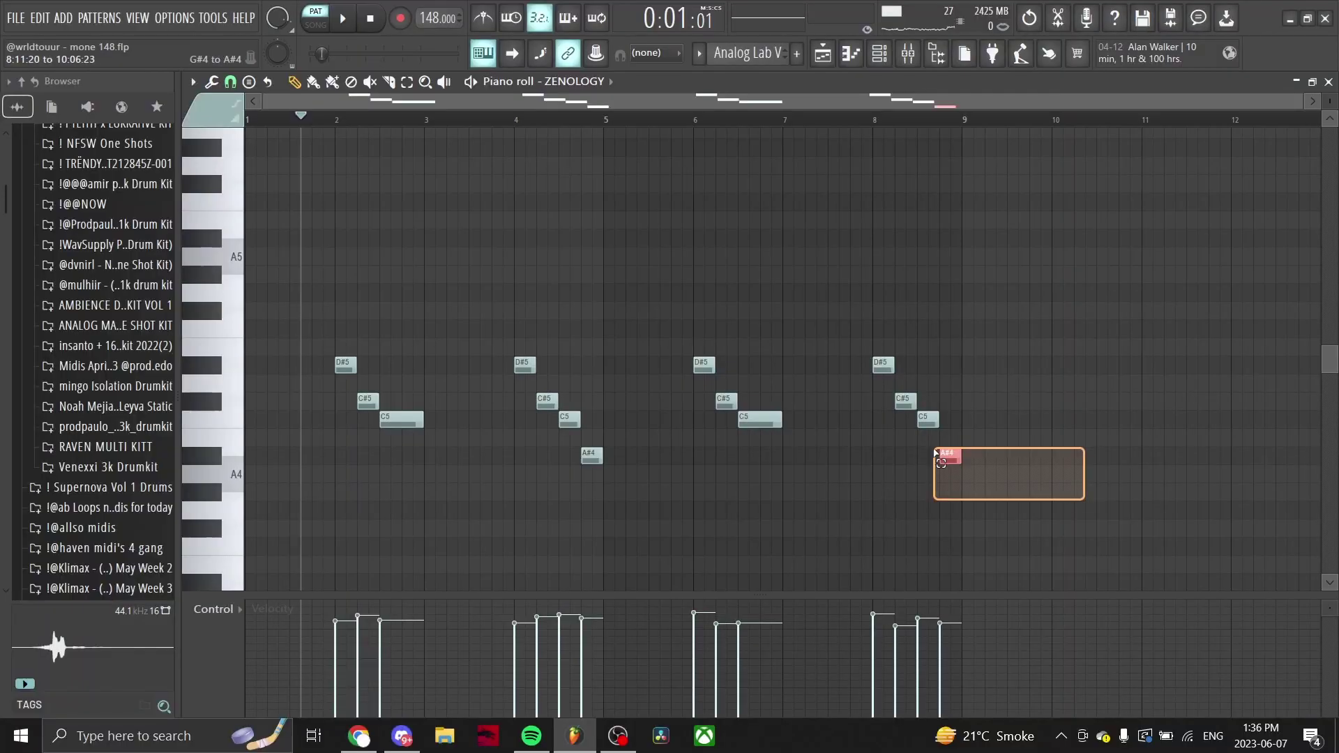
click(526, 559)
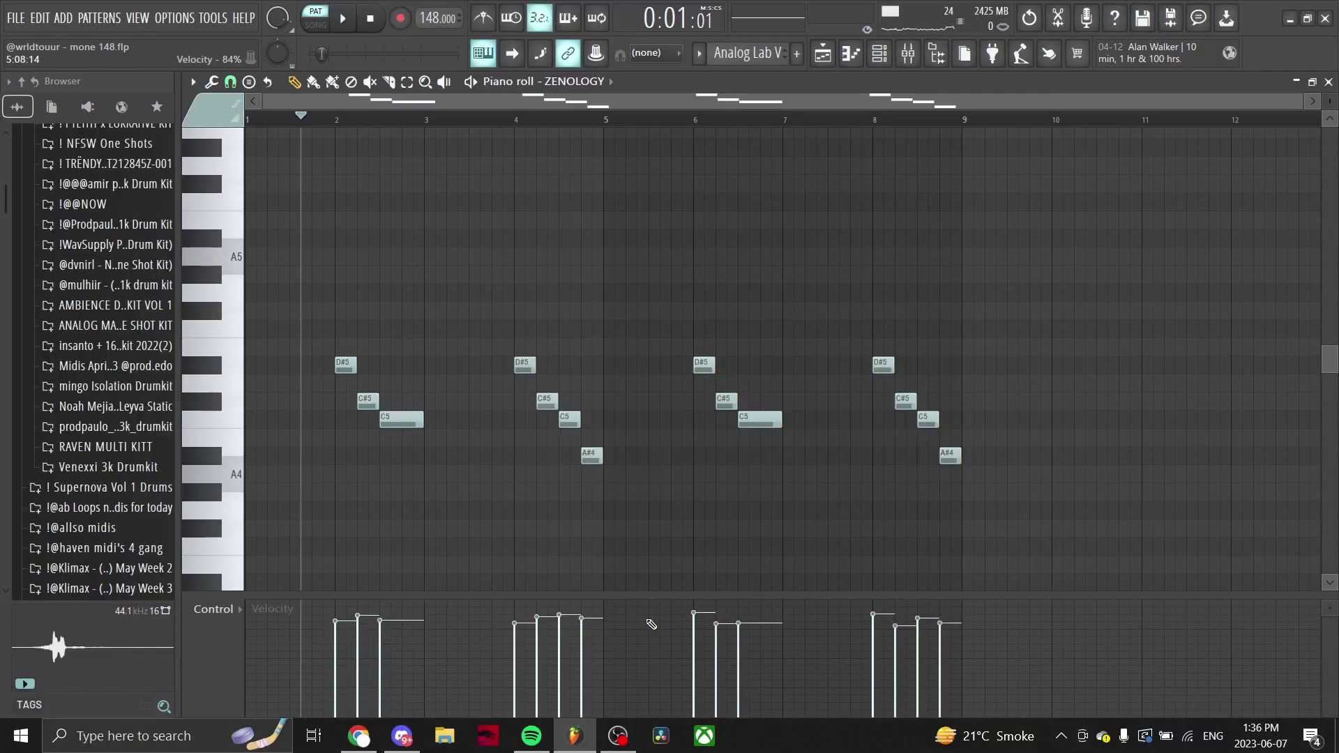
key(F5)
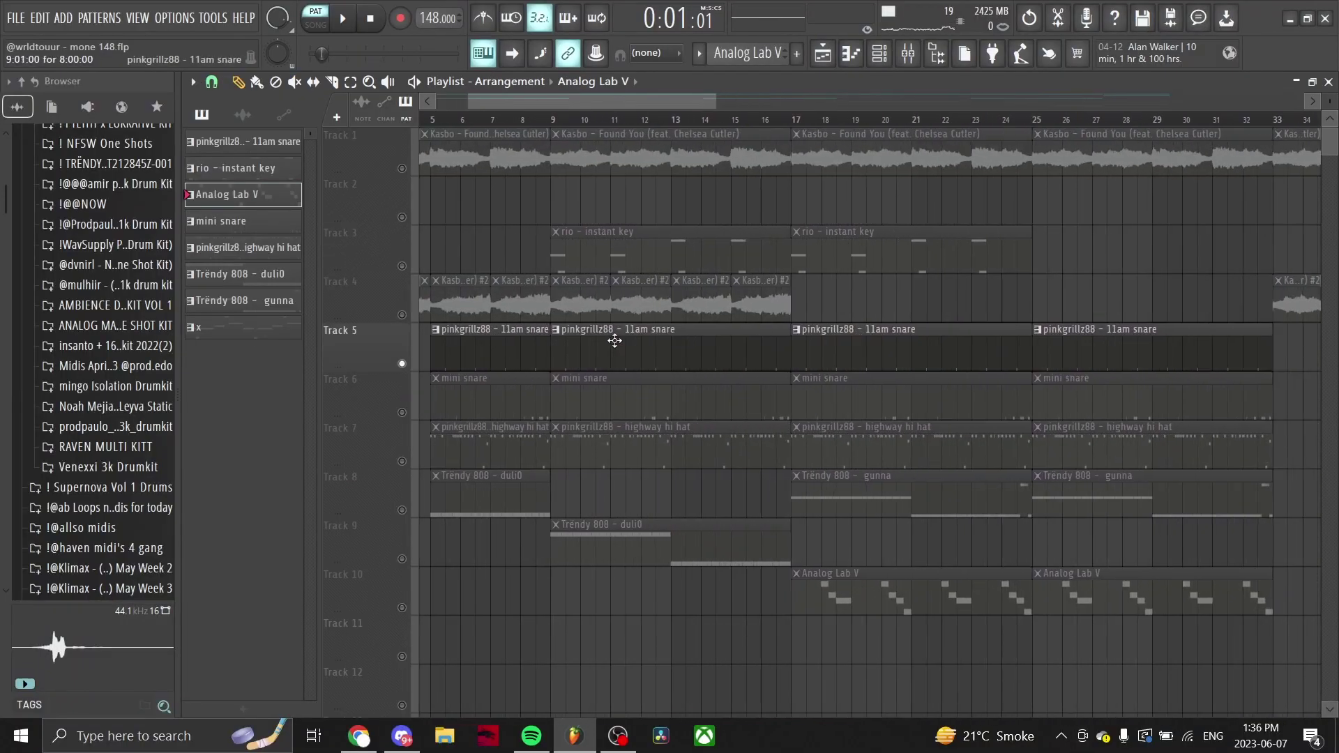
- Open the 11am snare pattern in the piano roll and play it back
ctrl+scroll(614, 340, up, 3)
double_click(582, 365)
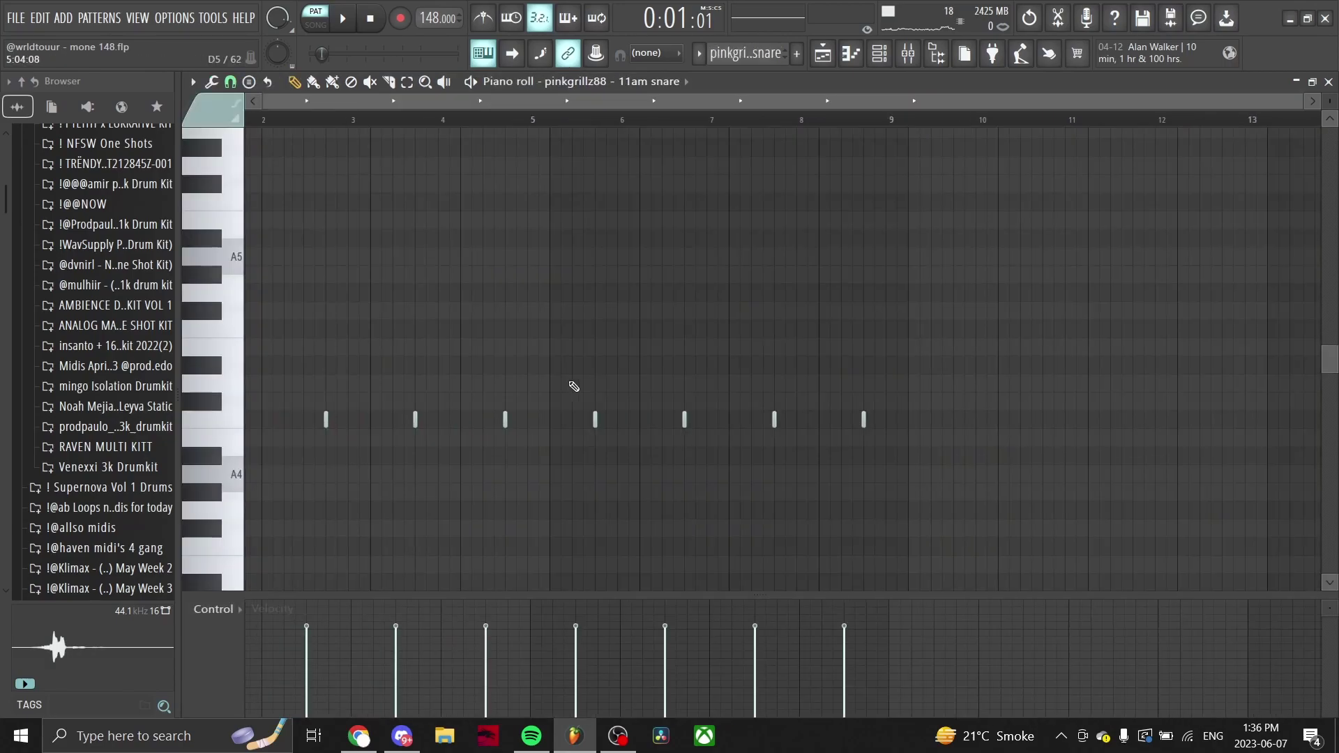
key(space)
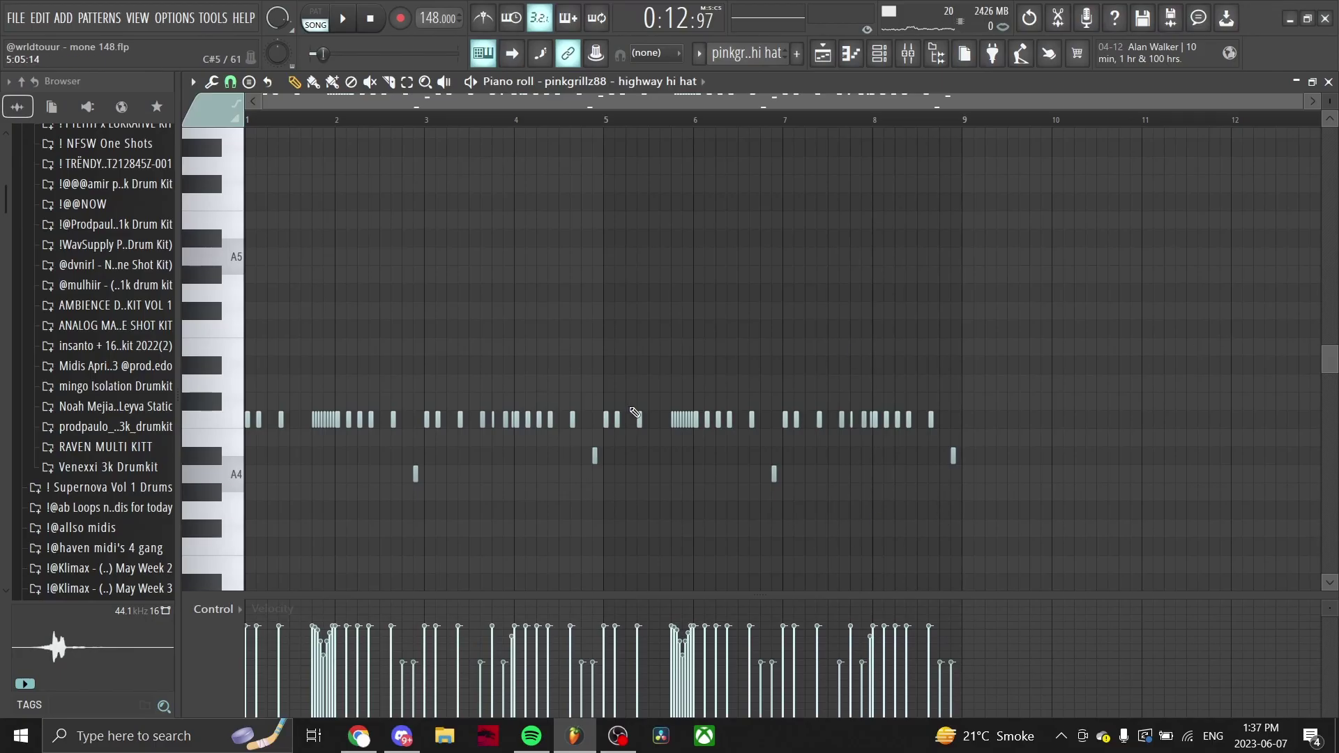
- Scroll through the highway hi-hat rolls and box-select groups of notes
scroll(635, 412, down, 1)
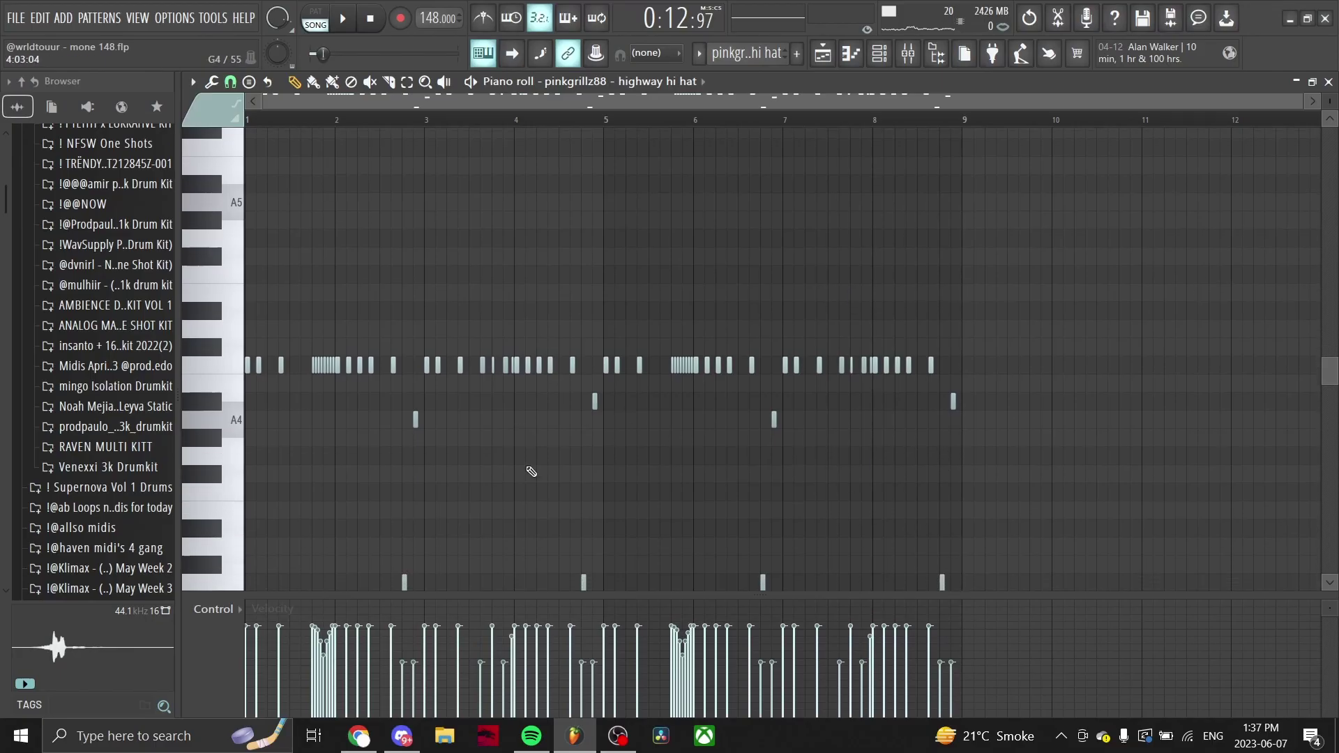
scroll(531, 468, down, 1)
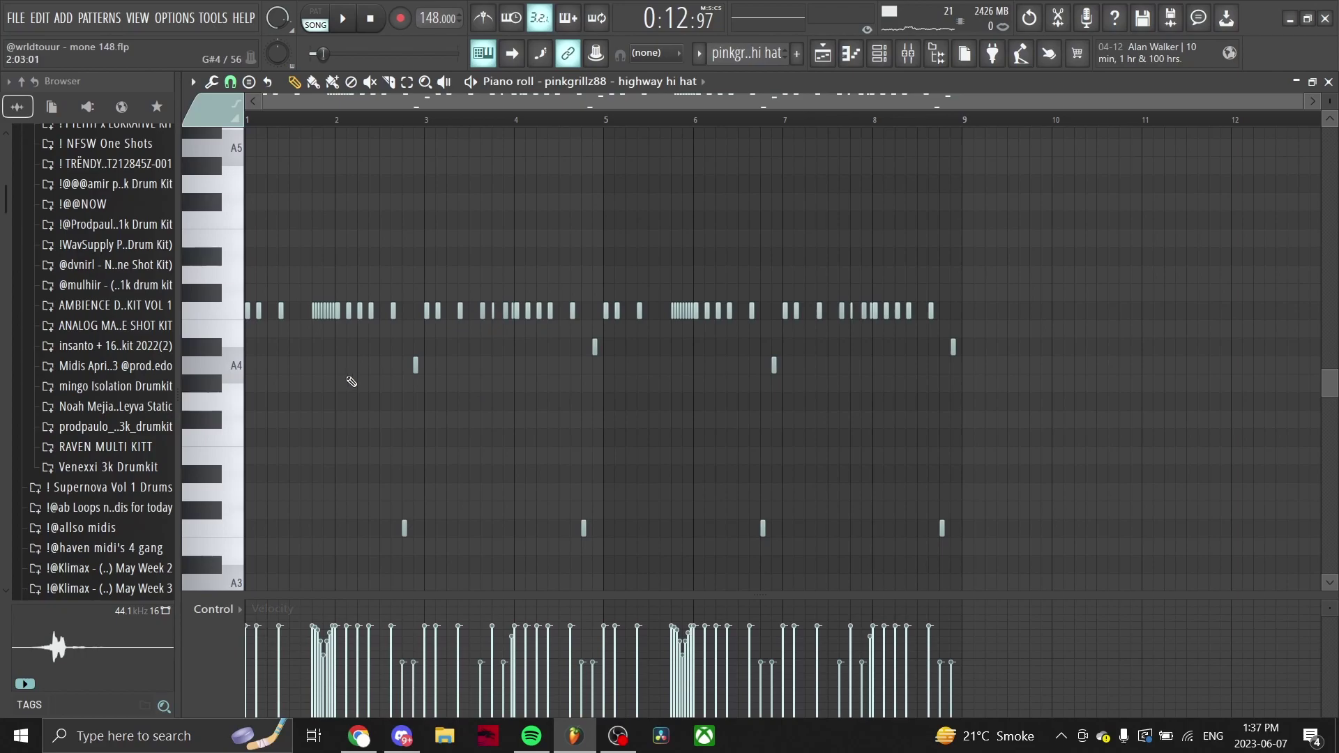
mouse_move(373, 356)
mouse_down()
mouse_move(792, 466)
mouse_move(1067, 514)
mouse_up()
scroll(698, 418, down, 1)
drag(364, 467, 405, 488)
scroll(1053, 478, up, 1)
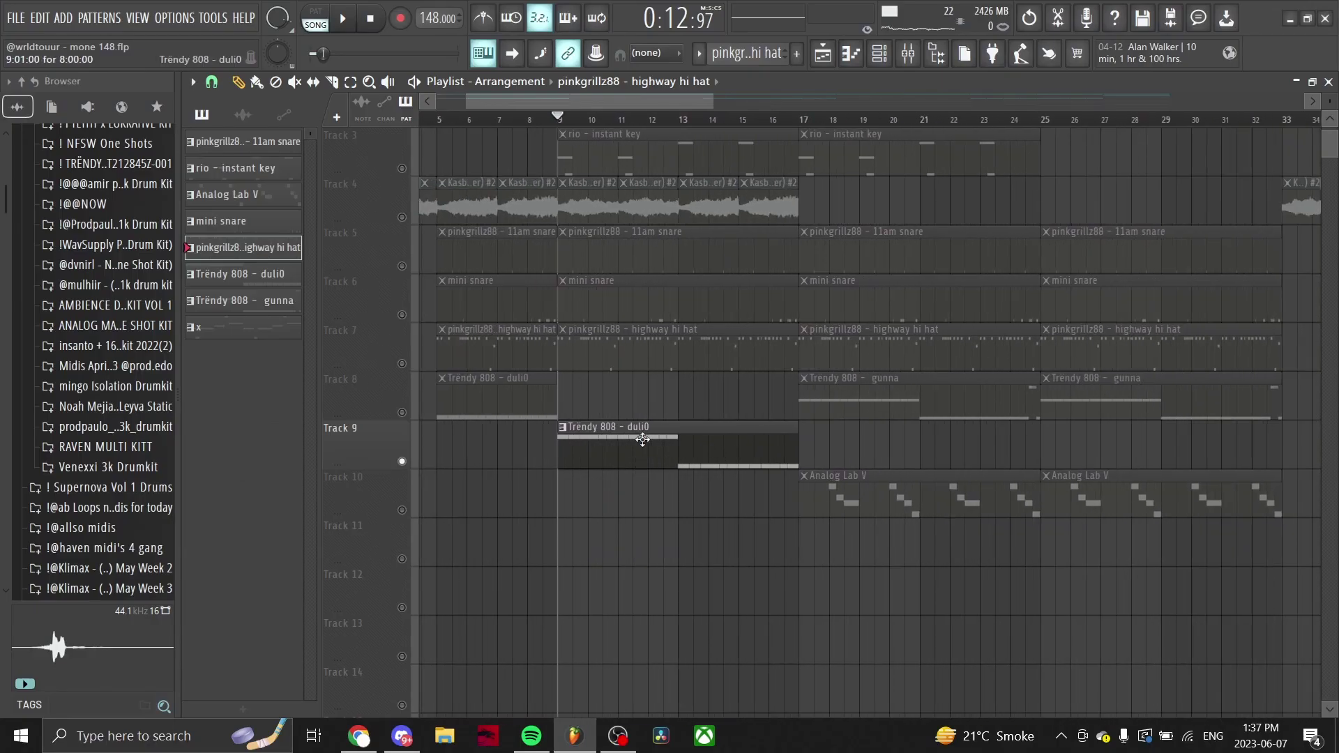
- Open the Trendy 808 – duli0 pattern in the piano roll
double_click(643, 439)
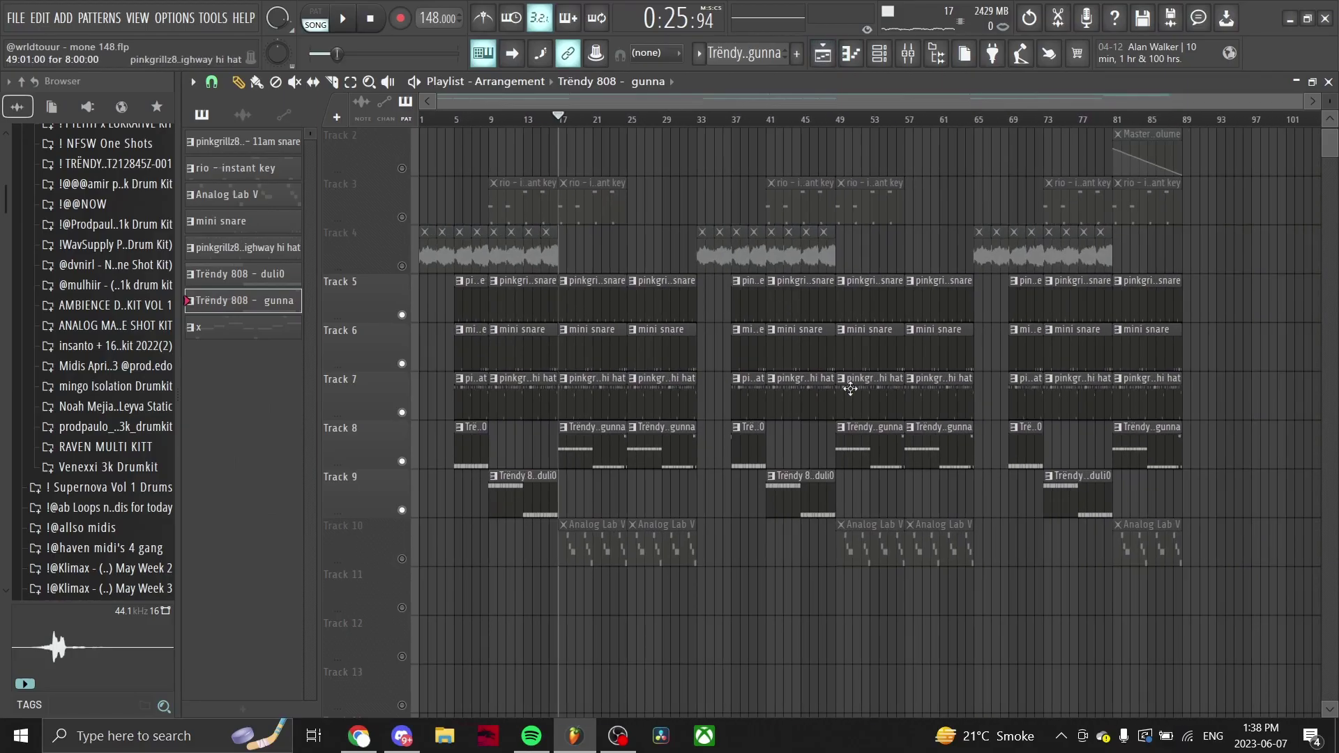
- Unmute all greyed-out tracks in the playlist
right_click(403, 363)
scroll(589, 326, up, 1)
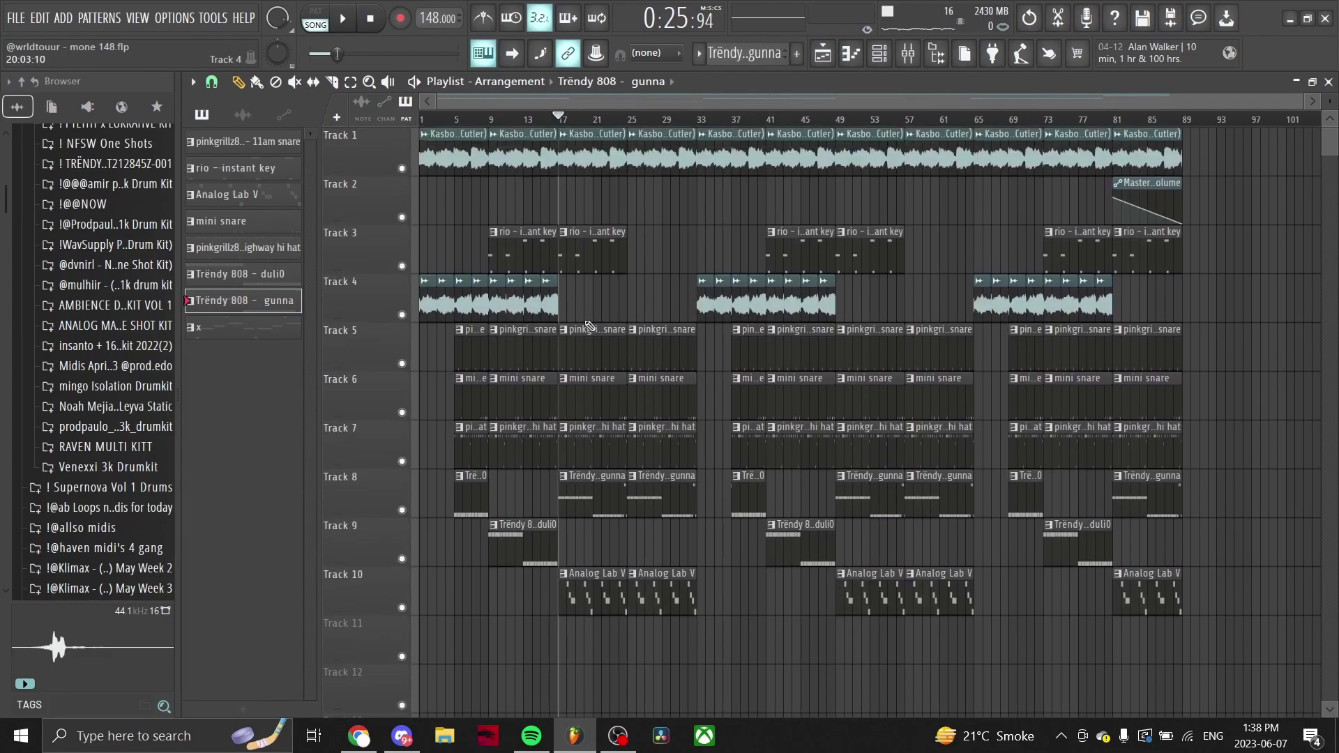
ctrl+scroll(628, 264, up, 1)
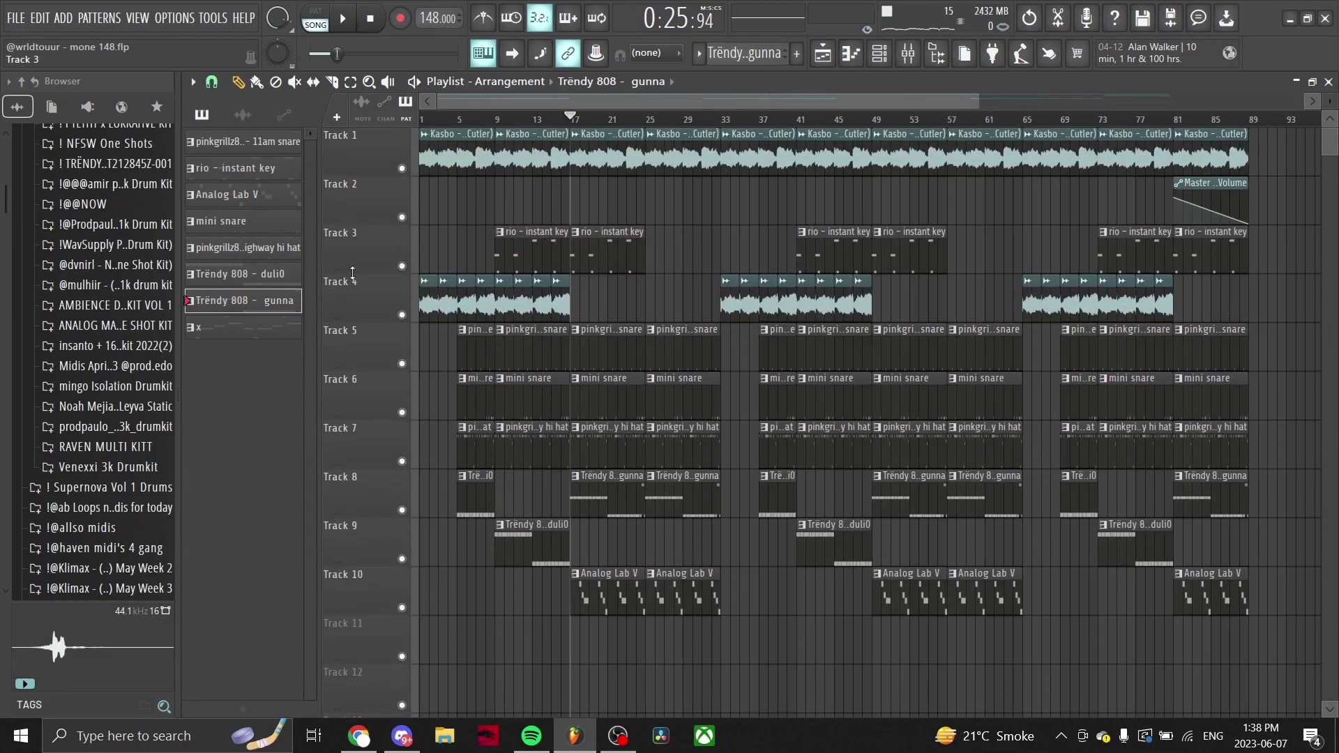
ctrl+scroll(496, 255, up, 1)
ctrl+scroll(790, 255, down, 1)
ctrl+scroll(1032, 292, down, 1)
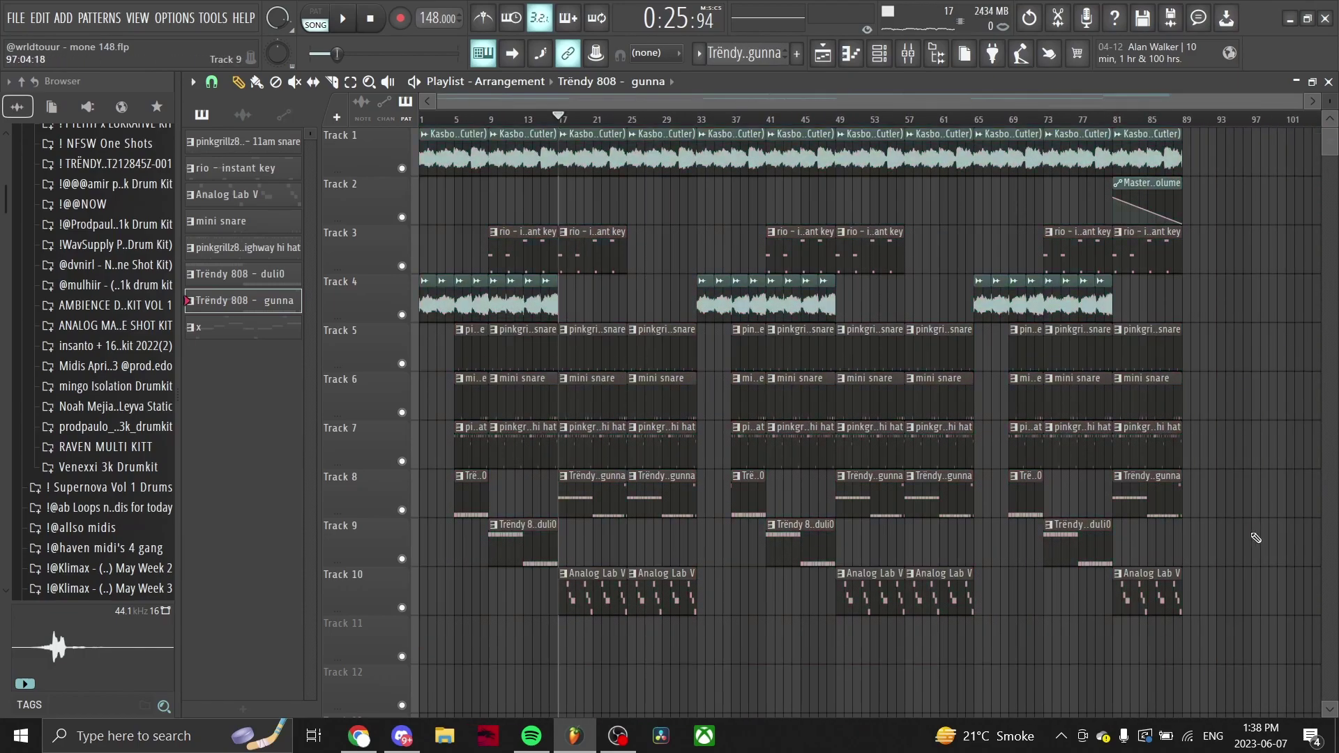
- Select every clip in the arrangement with Ctrl+A
drag(1211, 638, 174, 44)
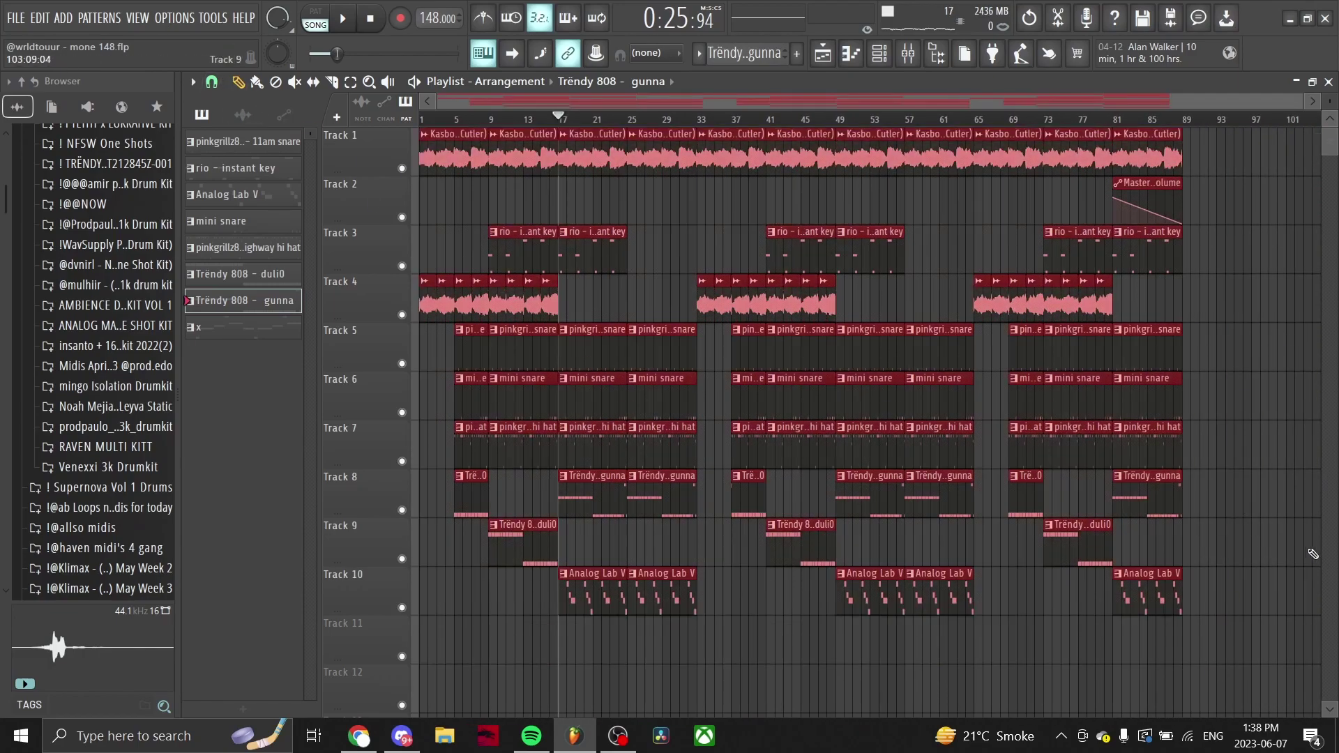
click(1282, 396)
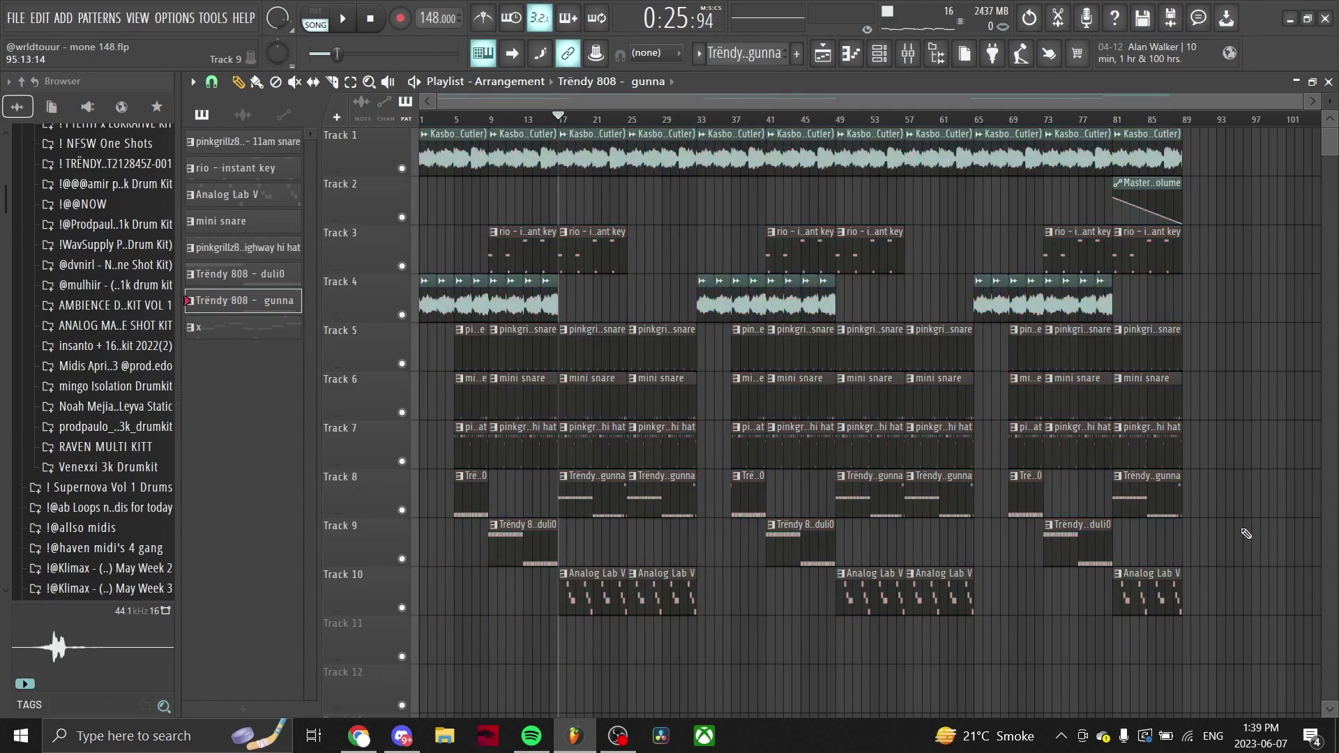
key(ctrl+a)
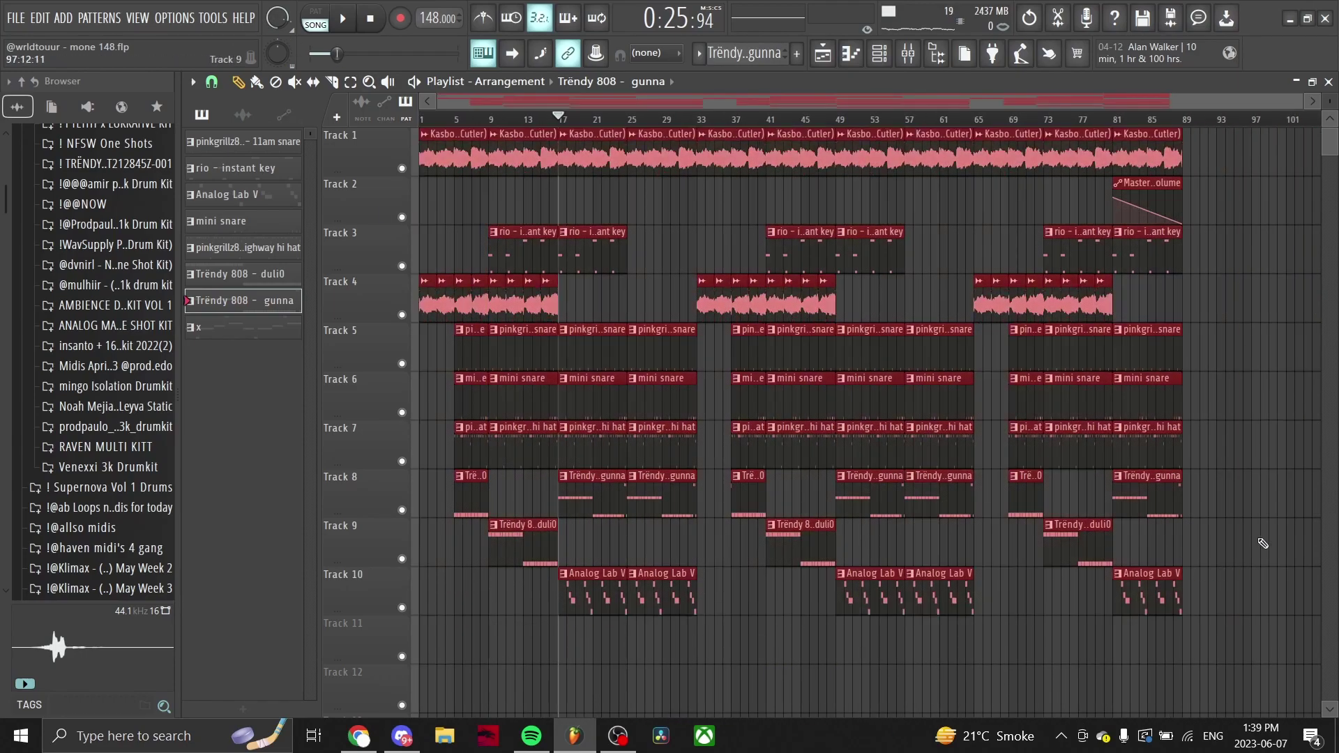